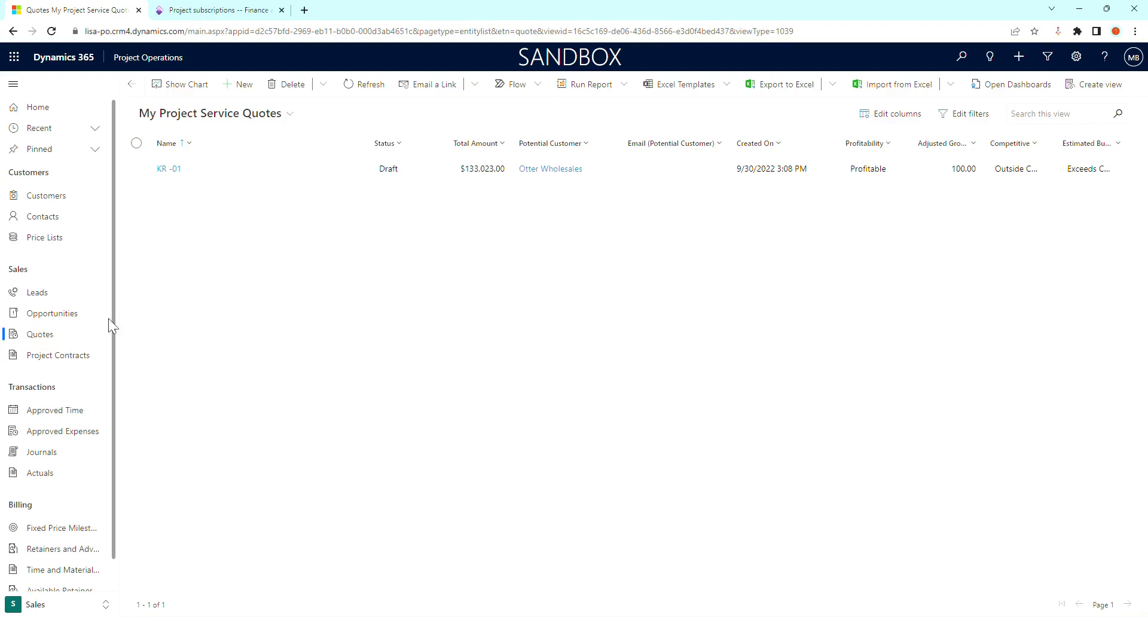
- Create a new quote named "DW Subscription-Based Contract" with Desert Wholesales as the potential customer
click(243, 86)
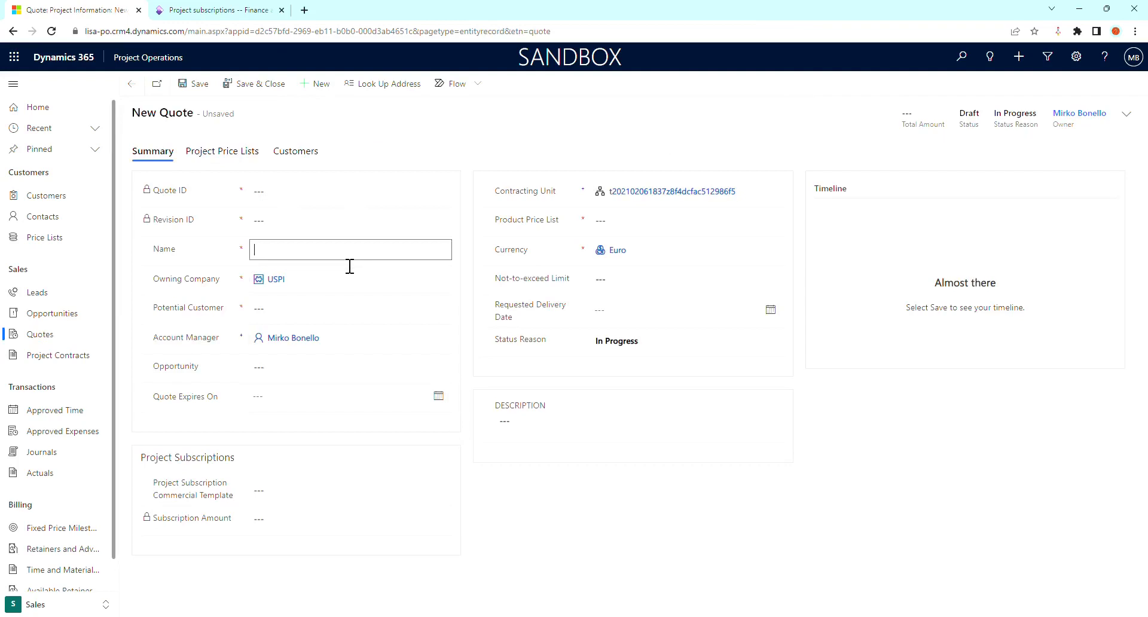
text(DW Subscription-Based Contract)
click(444, 309)
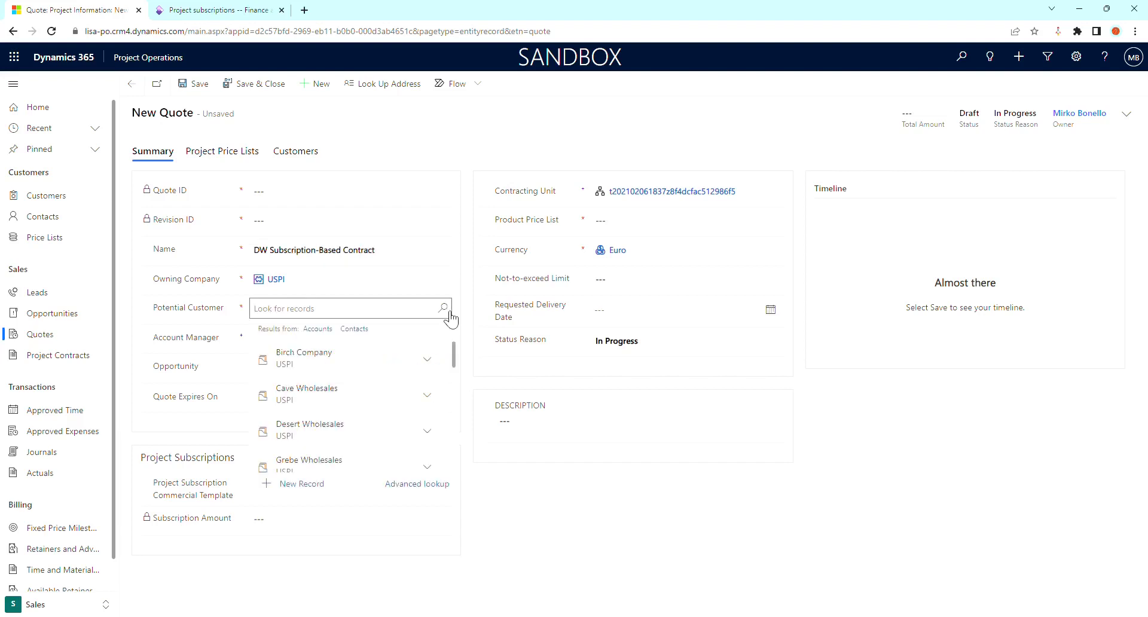
click(338, 434)
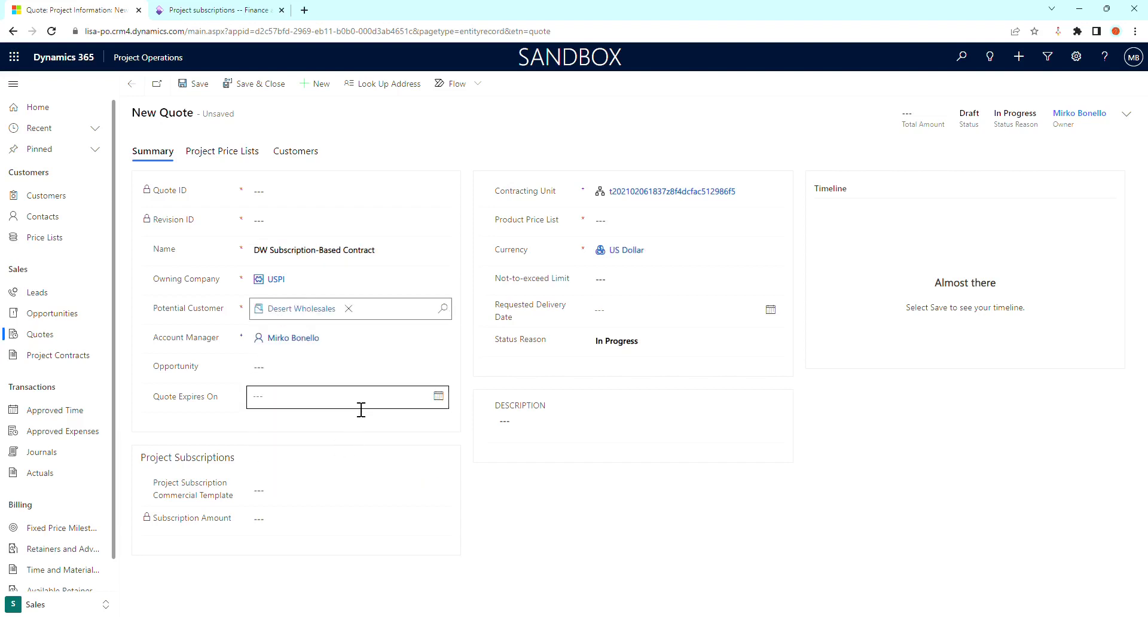
- Assign the USD pice list and the "Self Renewal after 3 cycles" subscription commercial template to the quote, and save it
click(761, 220)
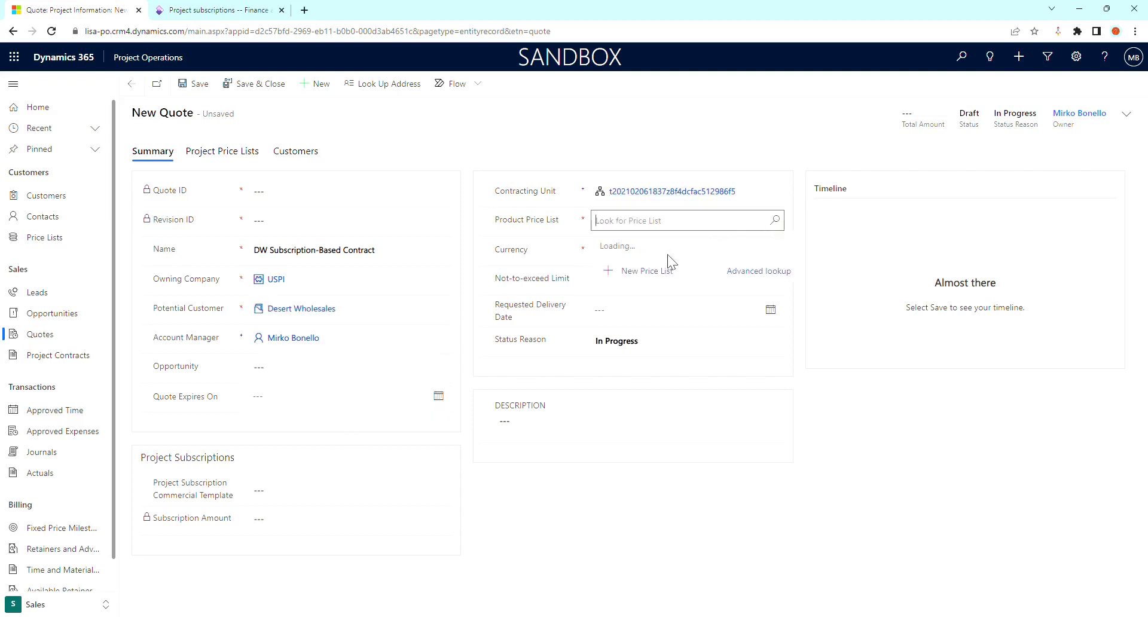
click(664, 269)
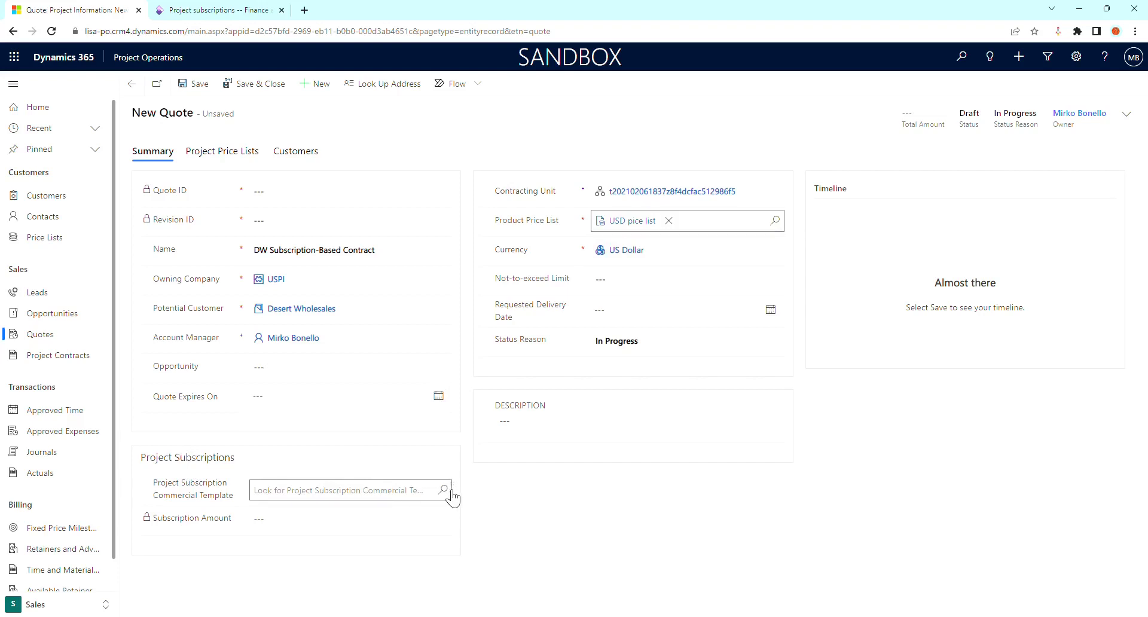
click(452, 489)
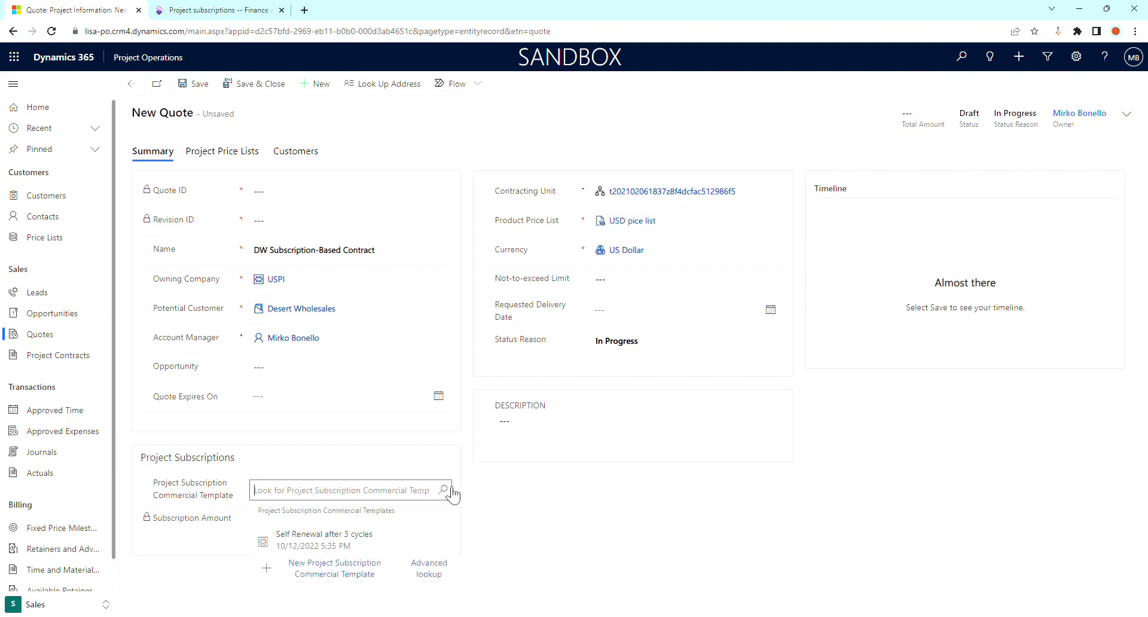
click(337, 545)
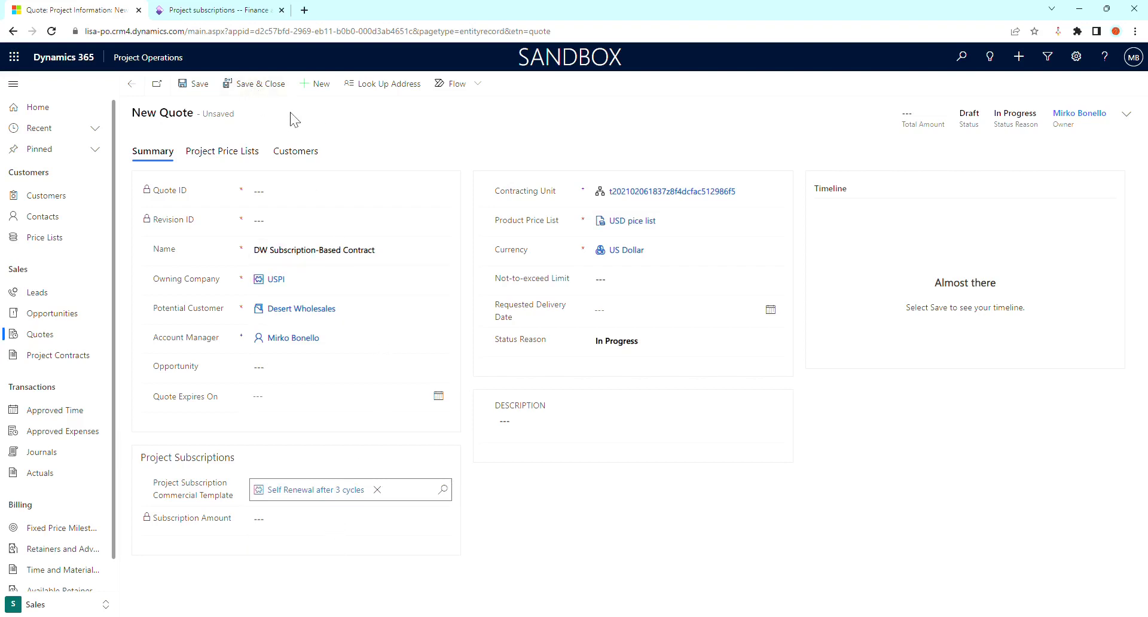
click(196, 85)
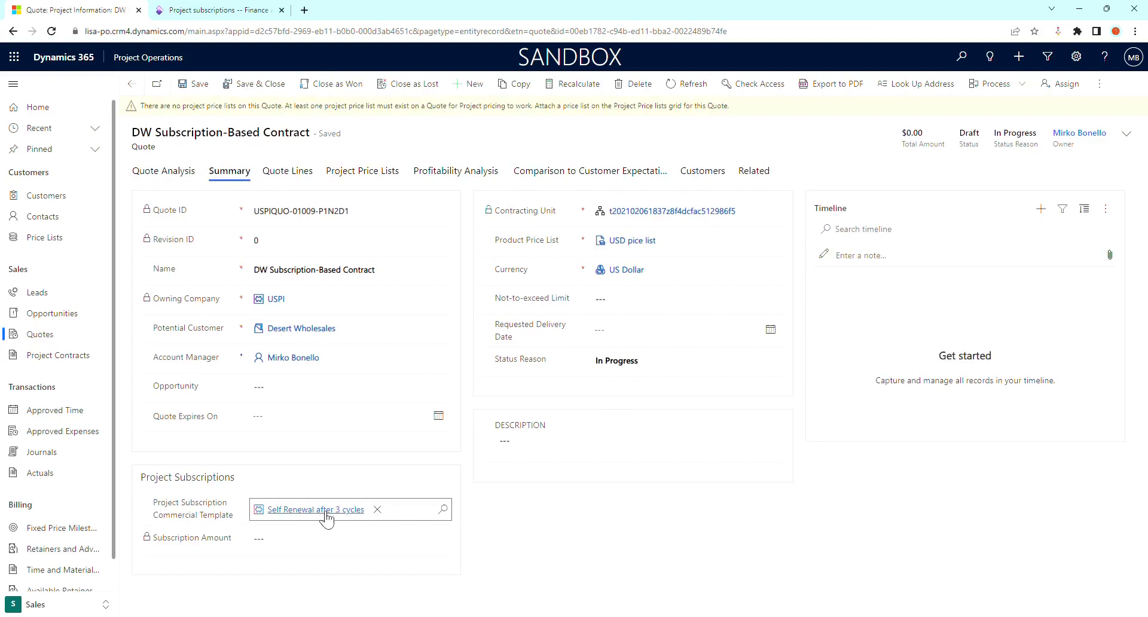
- Examine the settings of the quote's project subscription commercial template and return to the quote
click(326, 510)
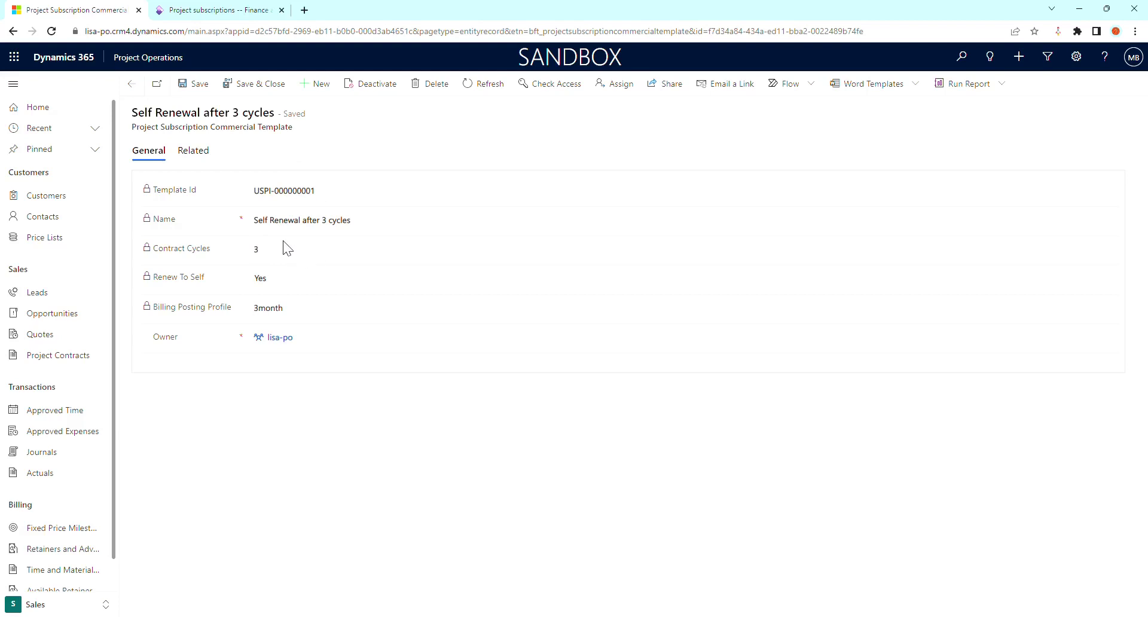
click(131, 84)
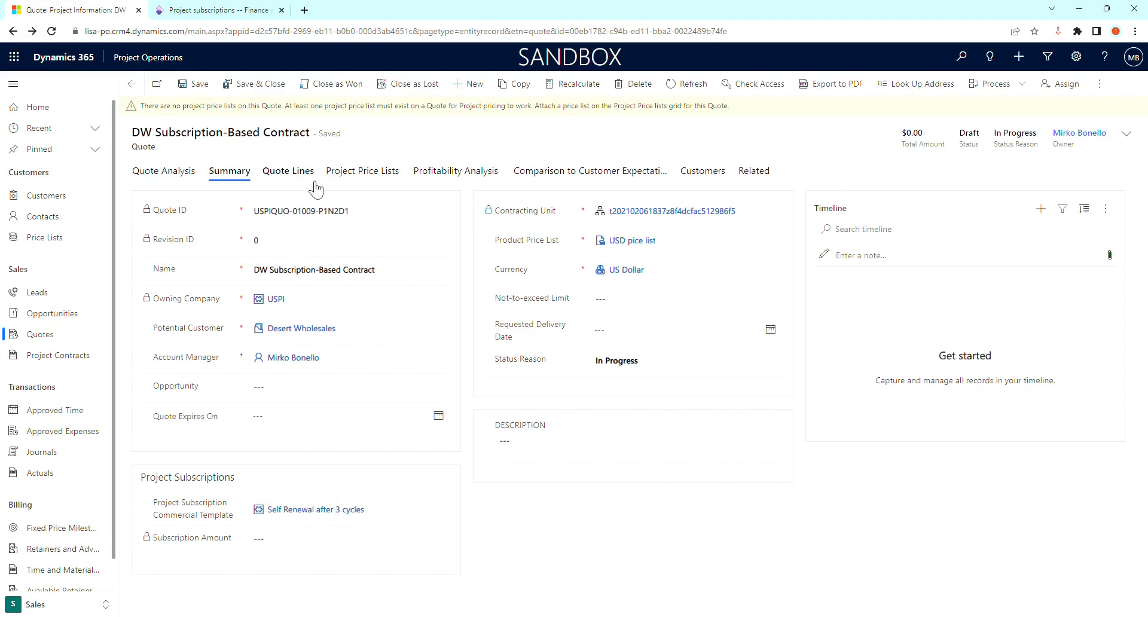
- Add a project-based quote line named "Time and Material Component" with the Time and Material billing method, and save it
click(289, 171)
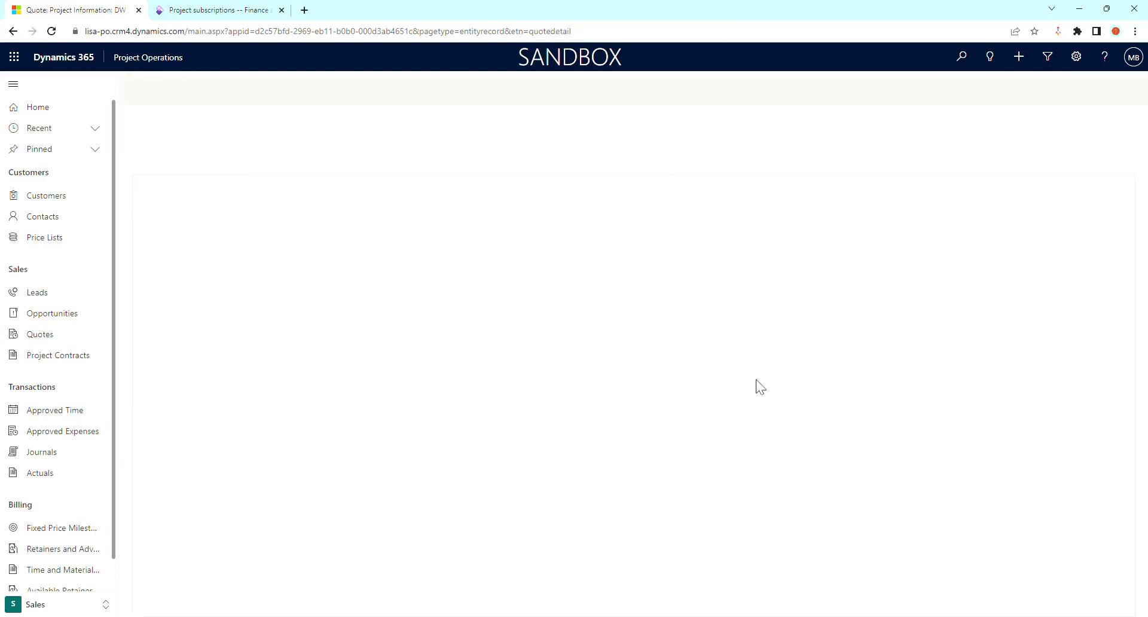
click(368, 245)
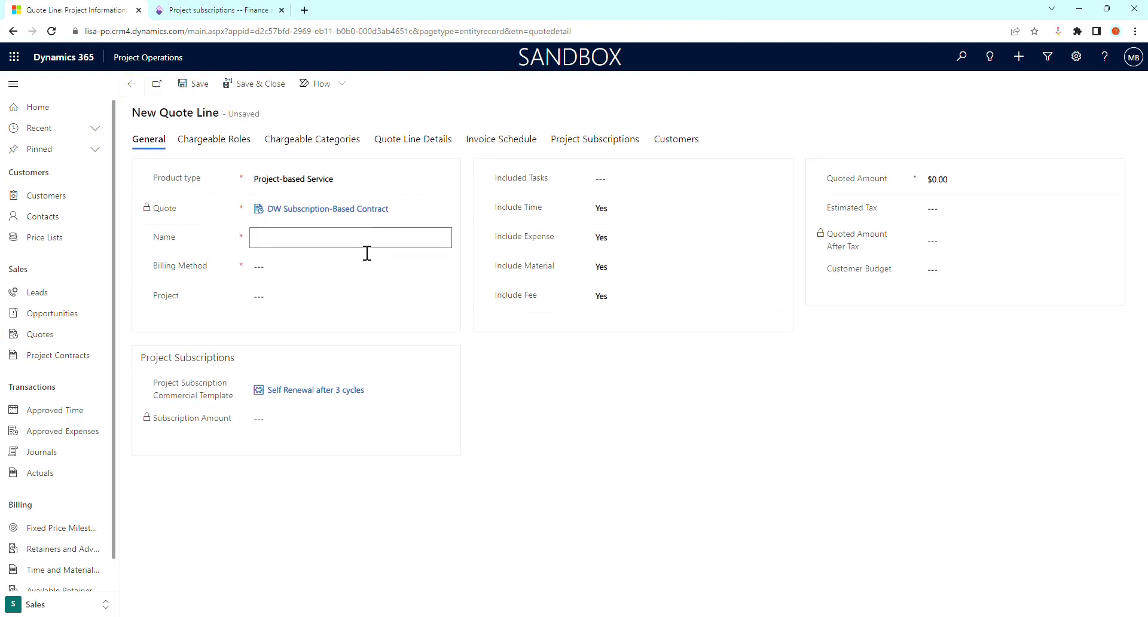
text(Time and Material Component)
click(335, 267)
click(319, 302)
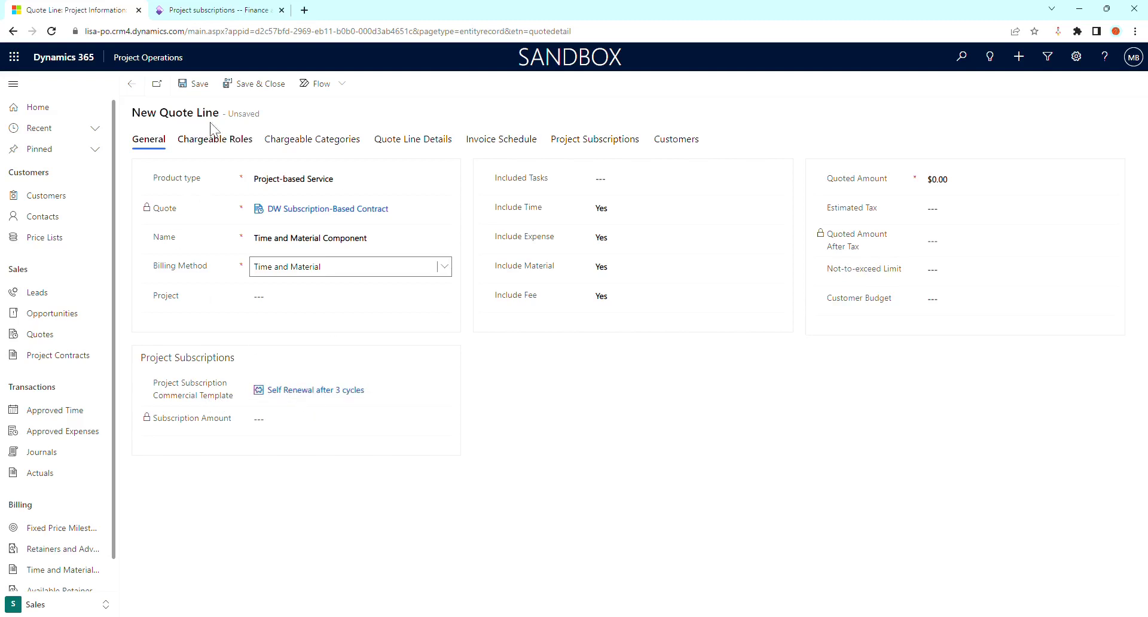
click(197, 84)
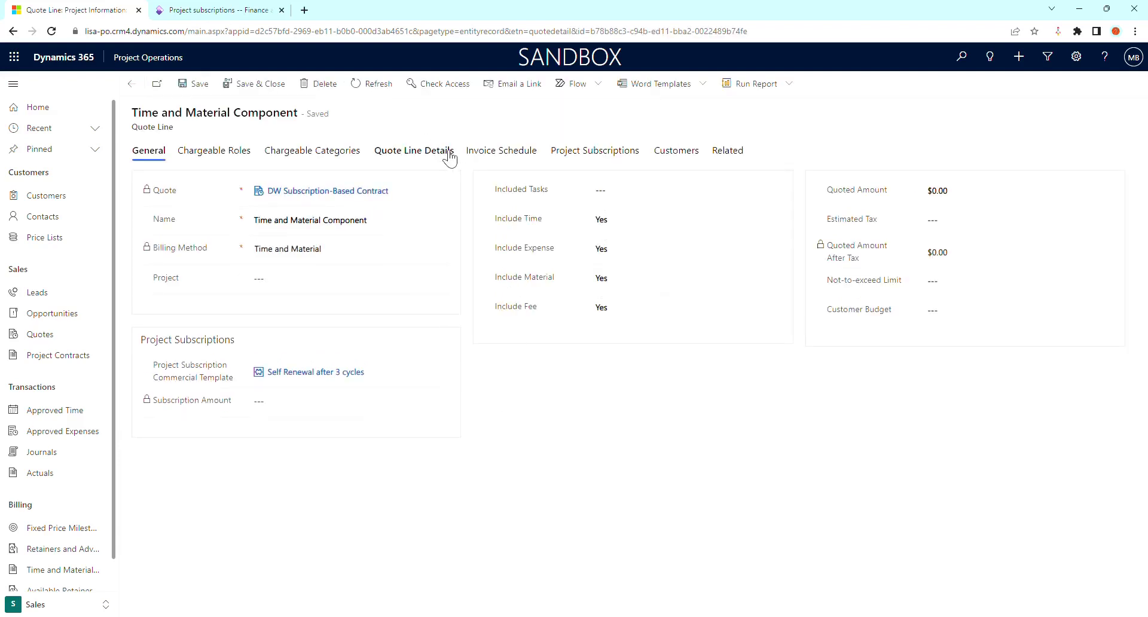
- Add a quote line detail described as "PMO Effort" with a unit price of 100, and save it
click(453, 154)
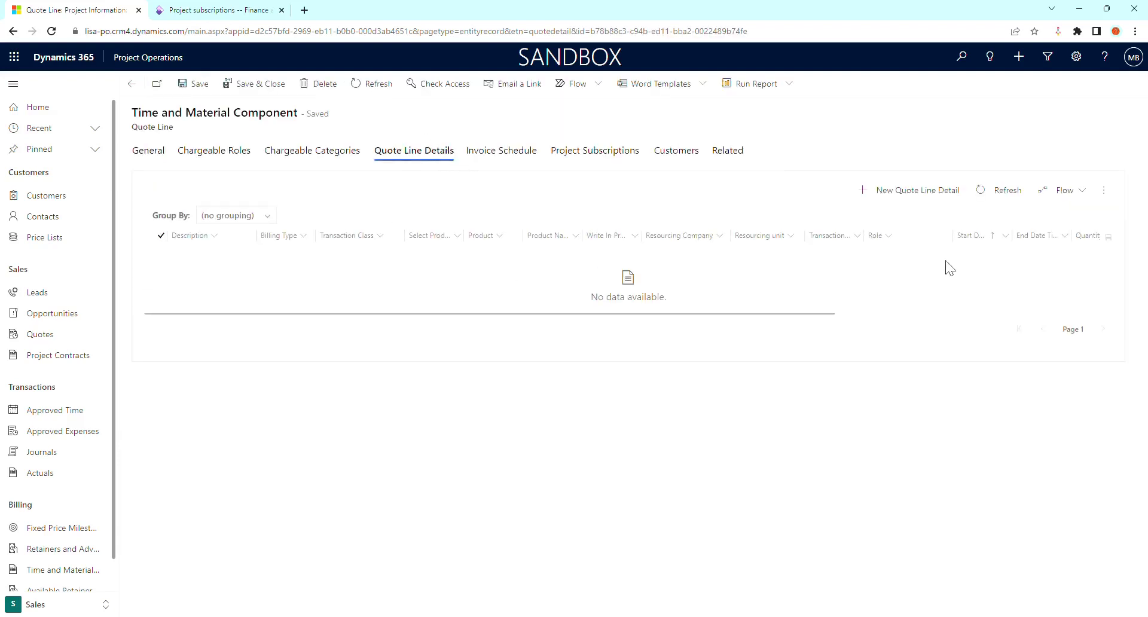
click(912, 192)
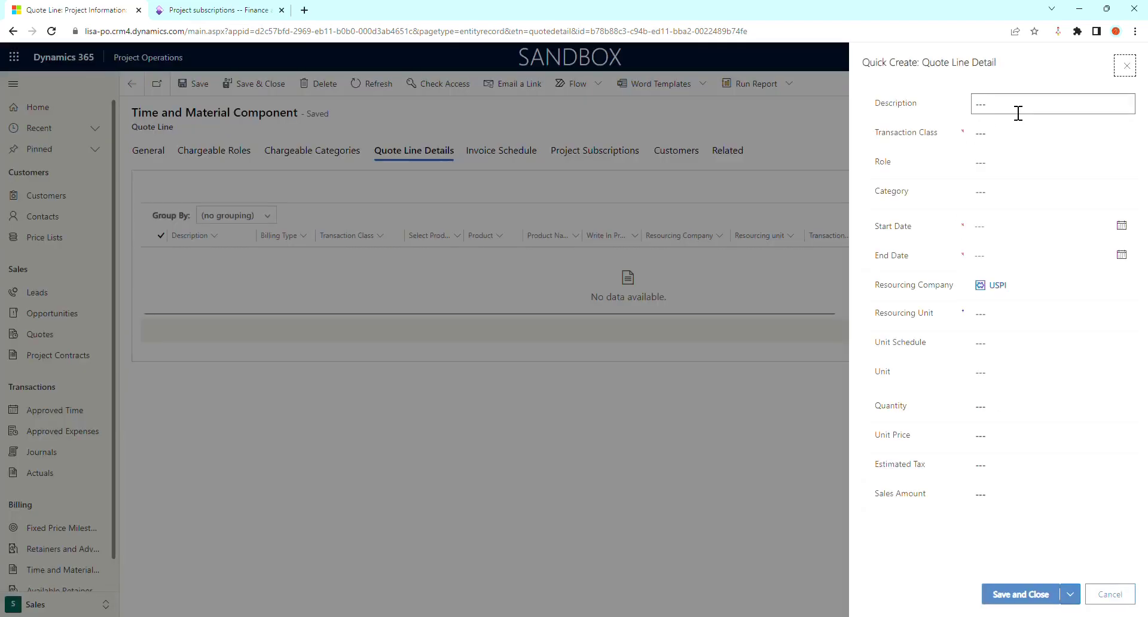
click(1020, 116)
text(PMO E)
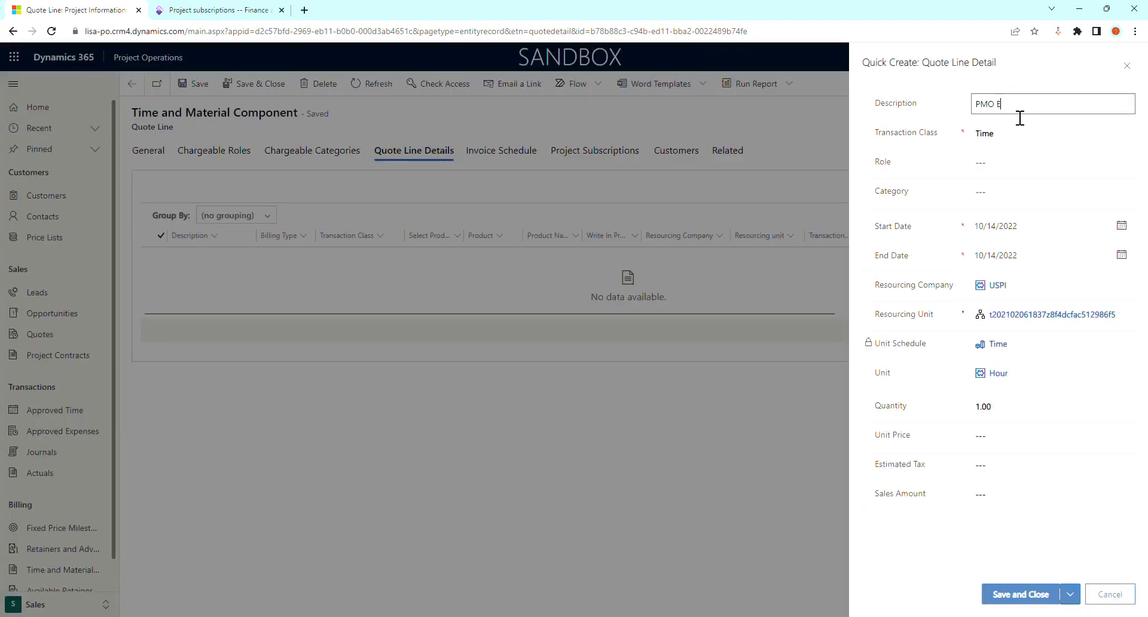
text(ffort)
click(1090, 438)
text(100)
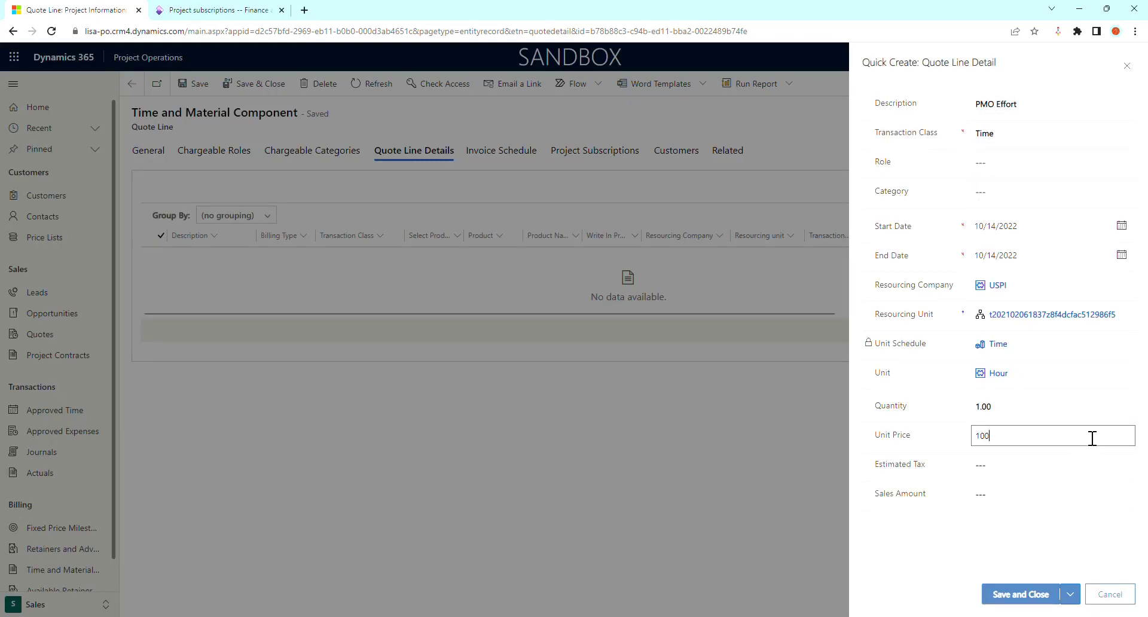
click(987, 591)
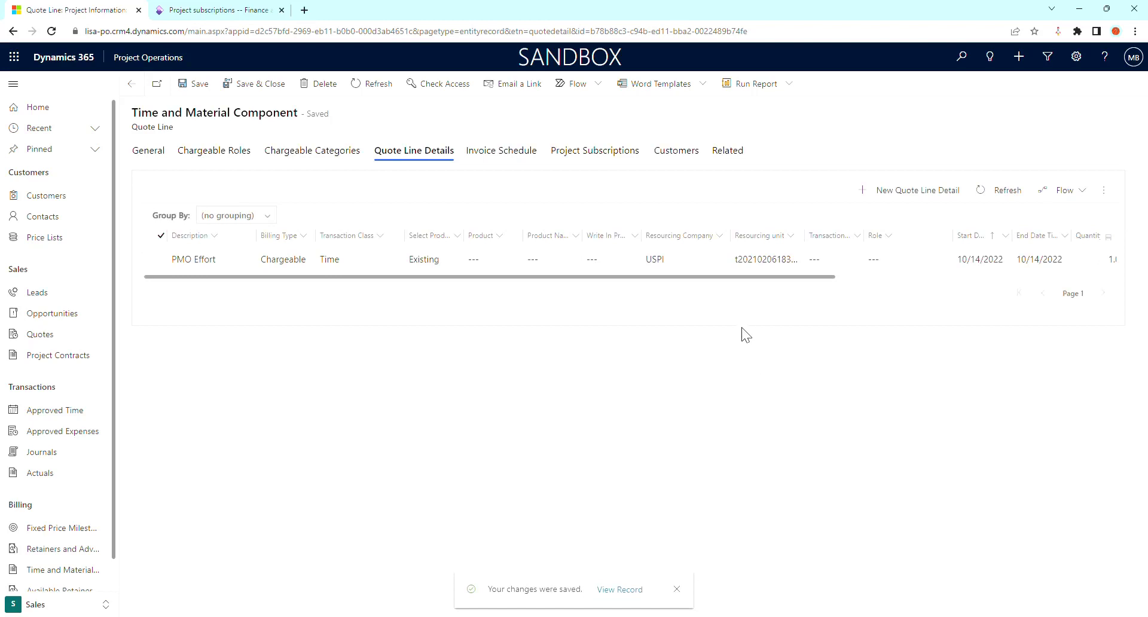
- Start a new project subscription on the quote line named "Managed Services" with the product D365FO Support
click(574, 152)
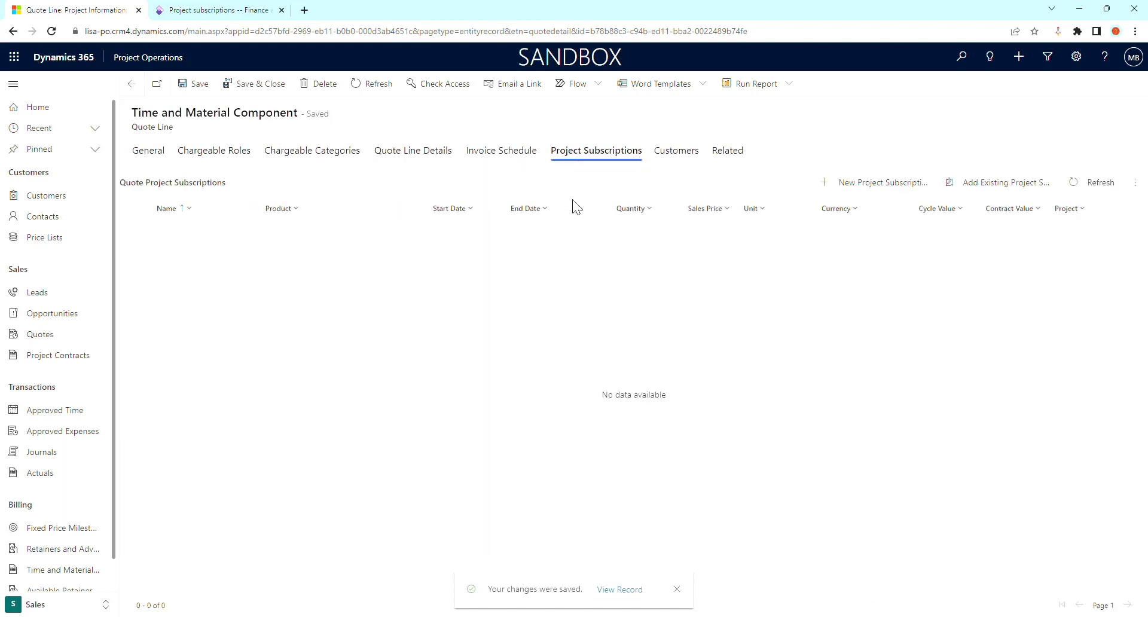
click(884, 185)
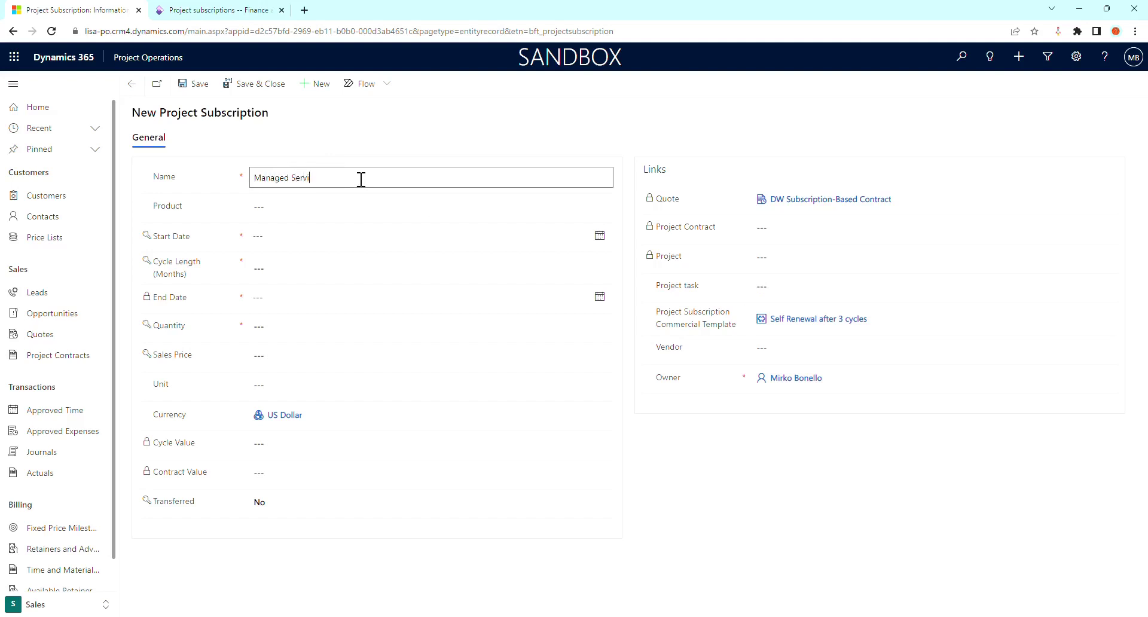
text(s)
key(Tab)
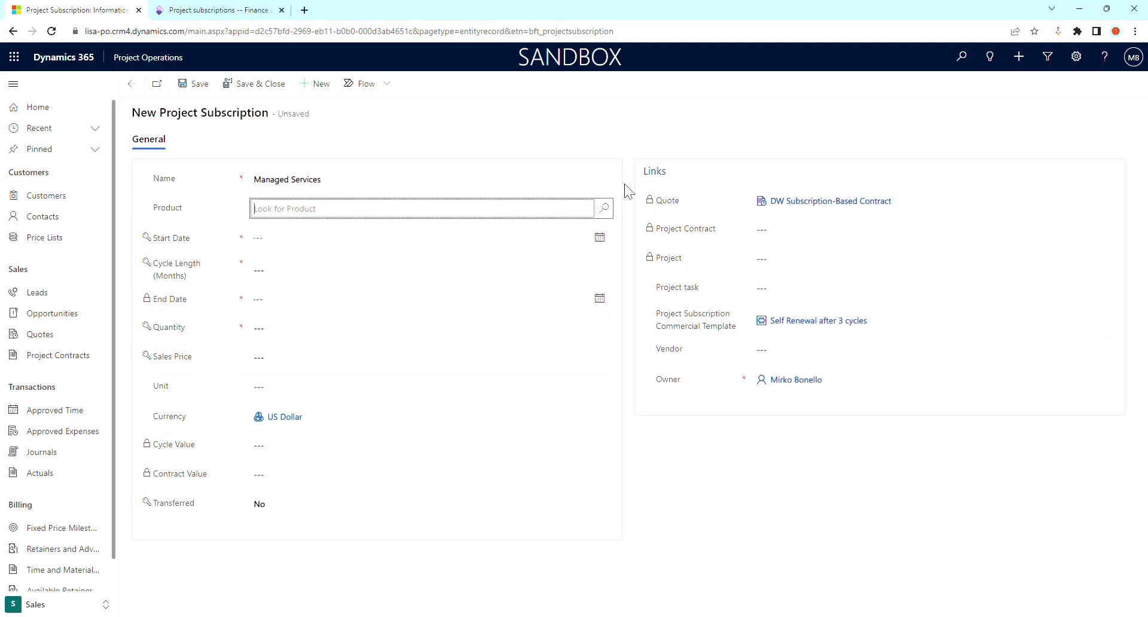
click(604, 208)
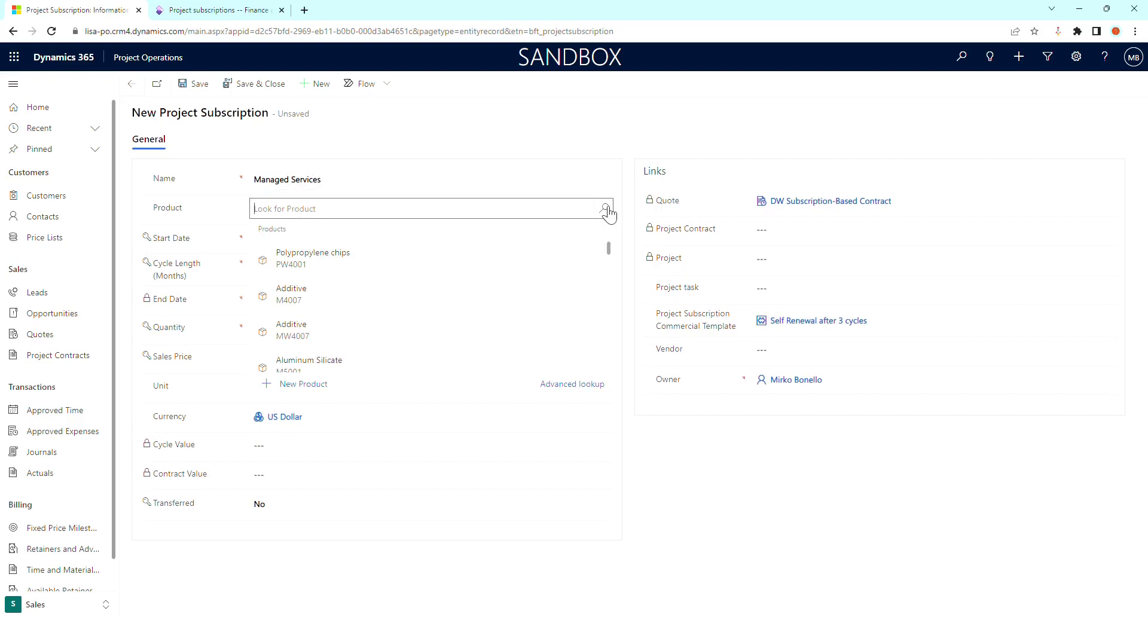
text(d365)
click(353, 263)
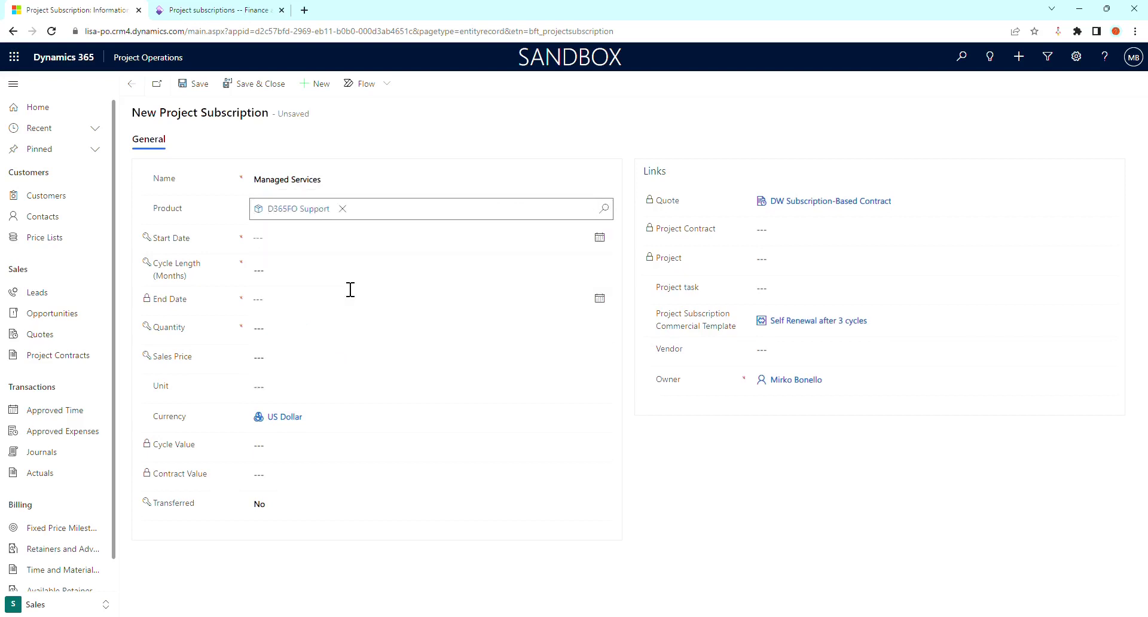
- Set the subscription's start date to 11/1/2022 and its cycle length to 3 months
click(364, 245)
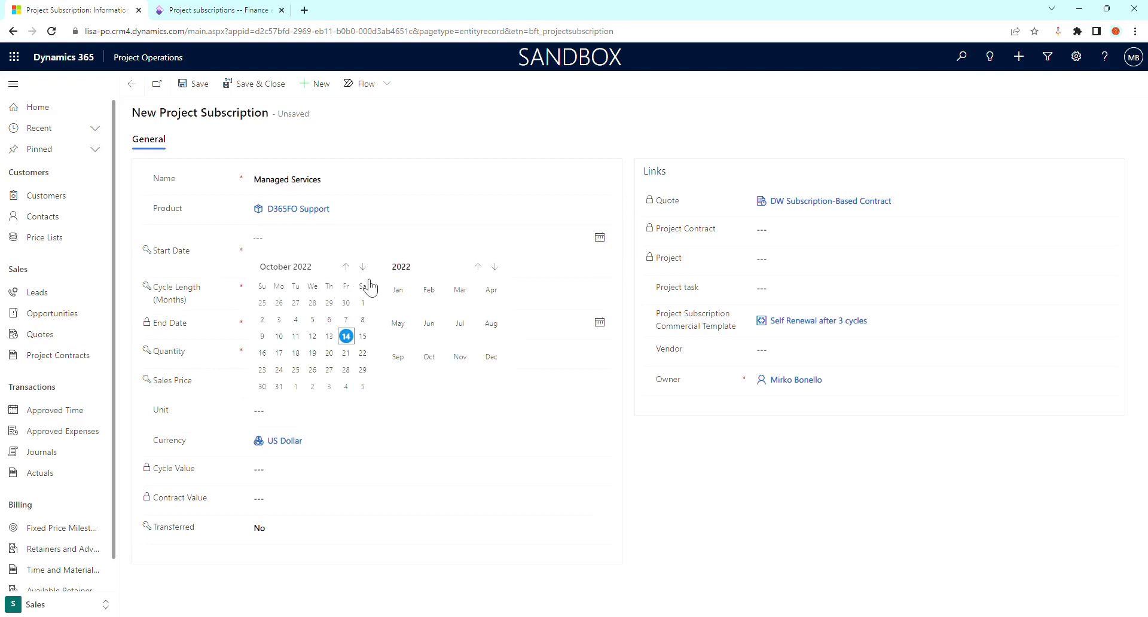
click(362, 267)
click(311, 317)
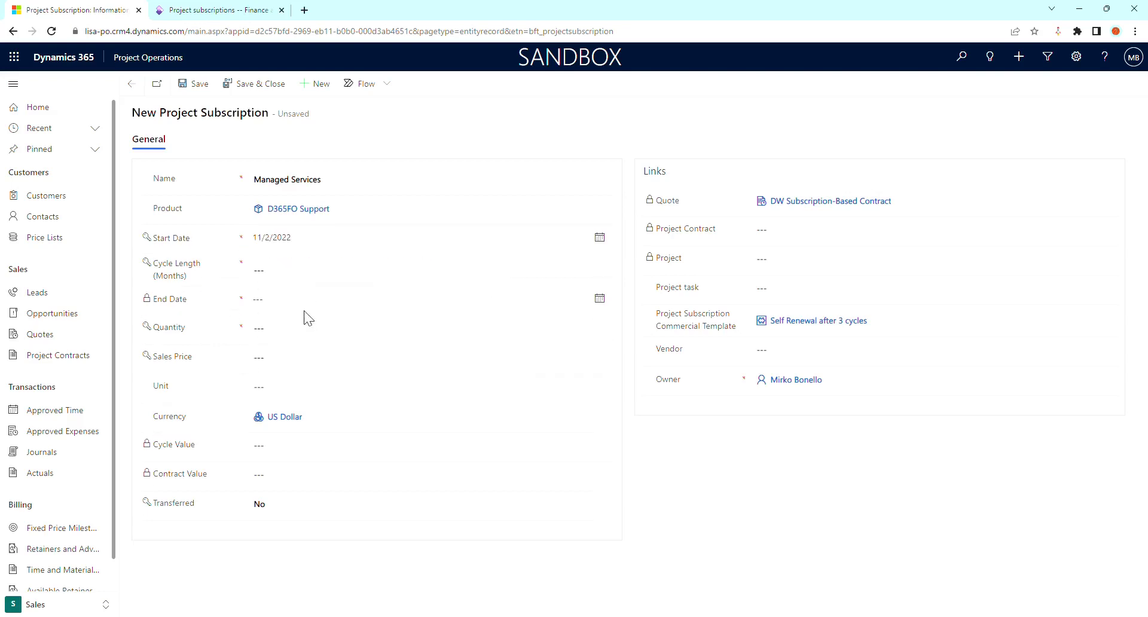
click(599, 238)
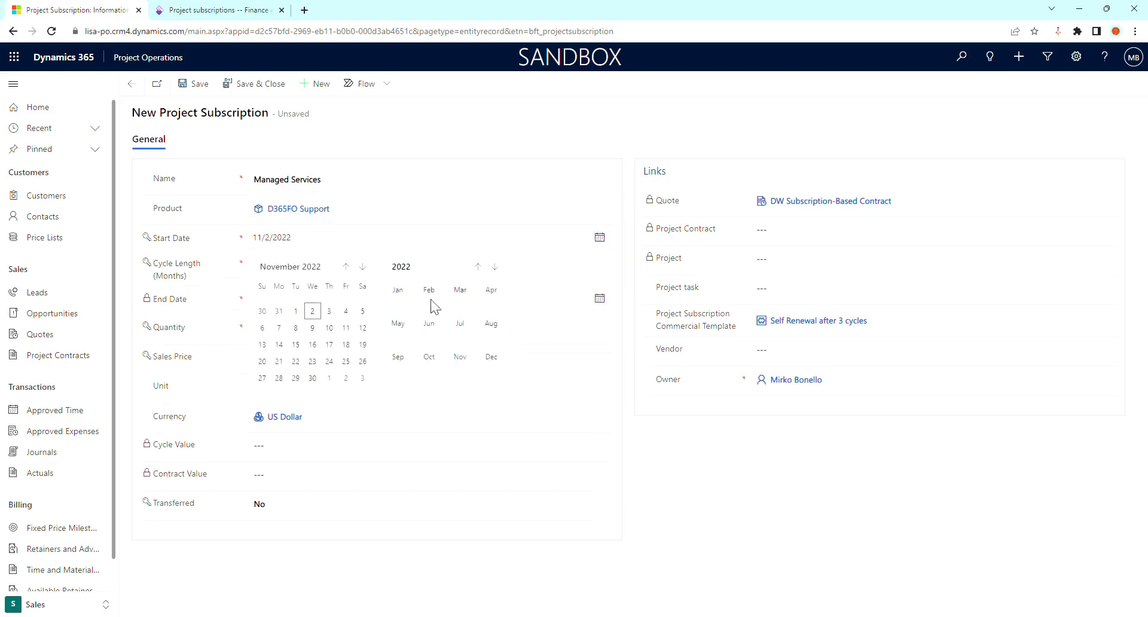
click(296, 311)
click(294, 276)
text(3)
key(Tab)
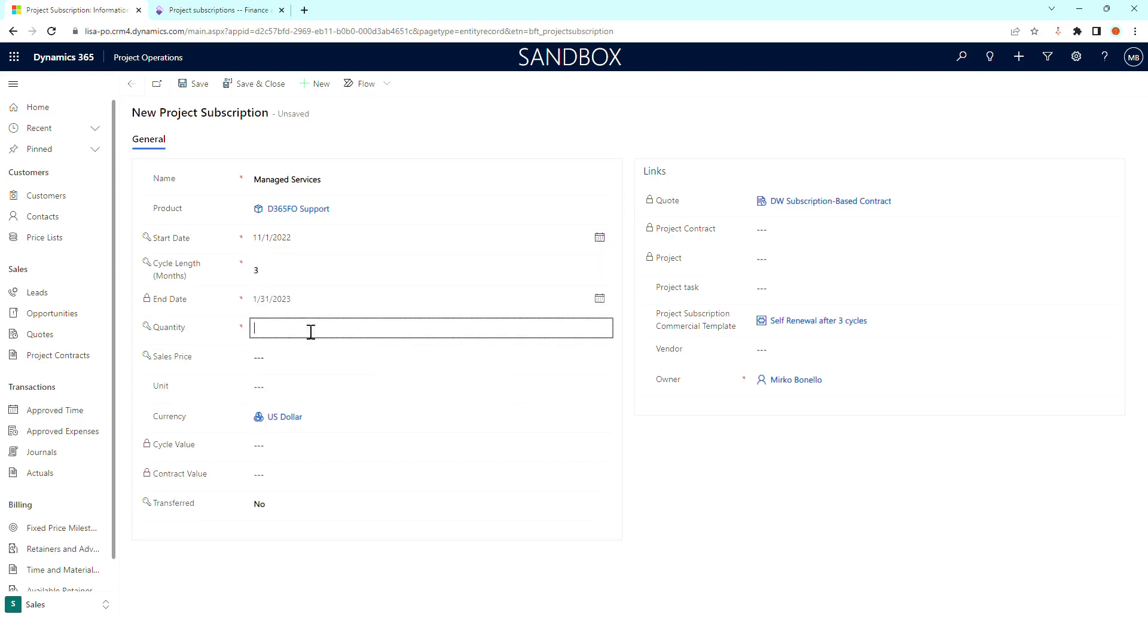
- Set the subscription's quantity to 1, sales price to 1000 and unit to ea, and save the record
text(1)
key(Tab)
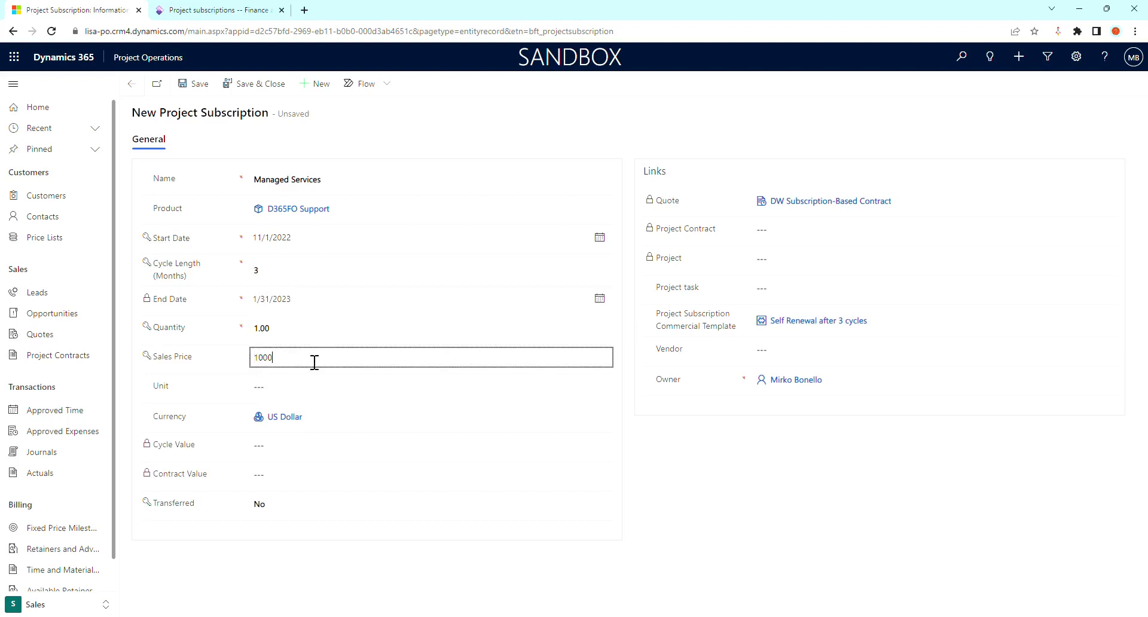
key(Tab)
text(ea)
click(316, 437)
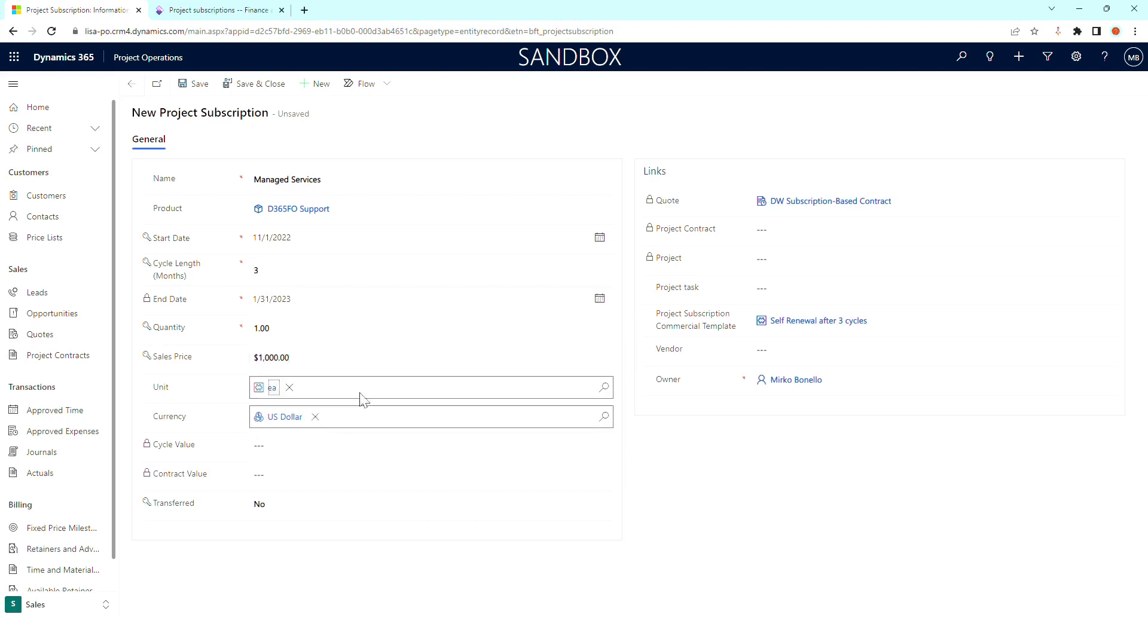
click(202, 91)
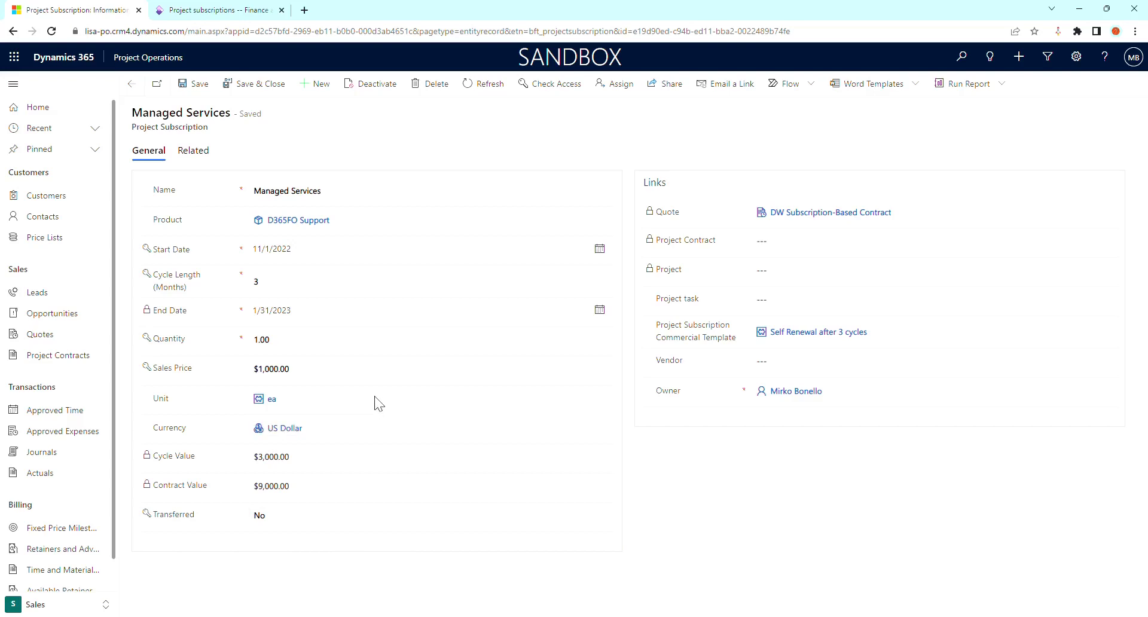
- Change the Managed Services subscription's cycle length to 6 months and save it
click(338, 289)
double_click(337, 290)
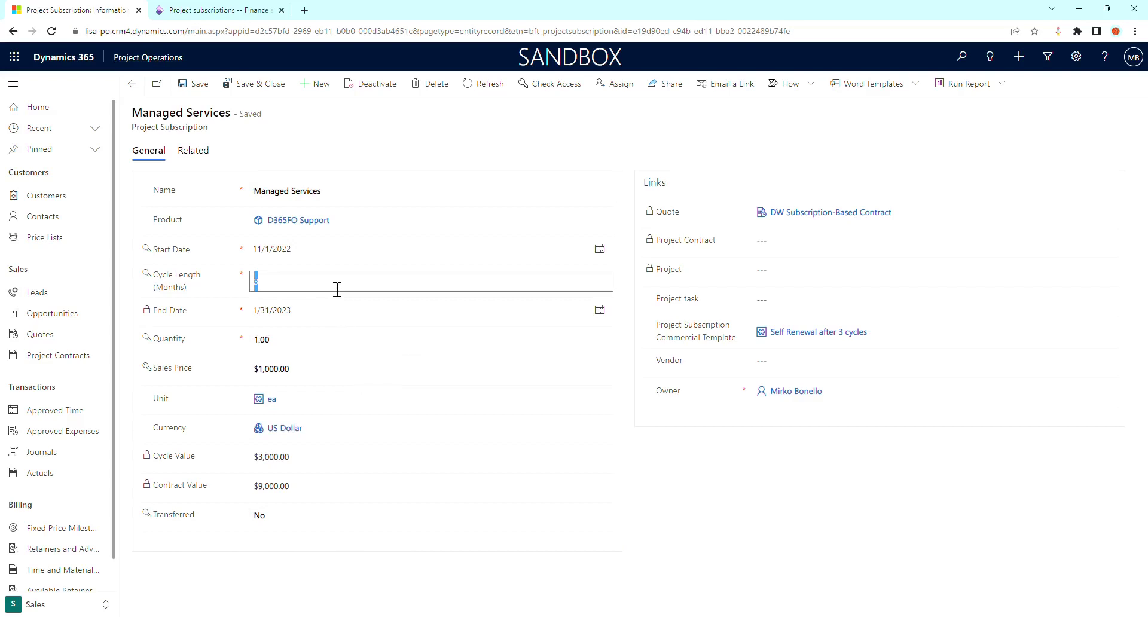
text(6)
click(200, 84)
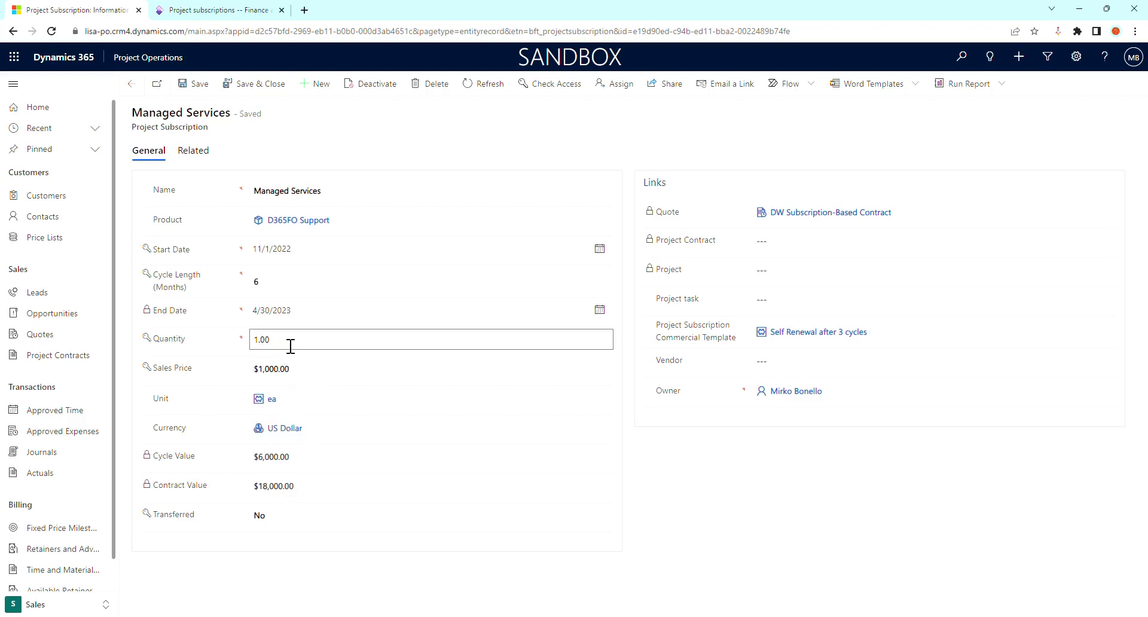
- Set the Managed Services subscription's cycle length back to 3 months and save the record
click(287, 281)
text(3)
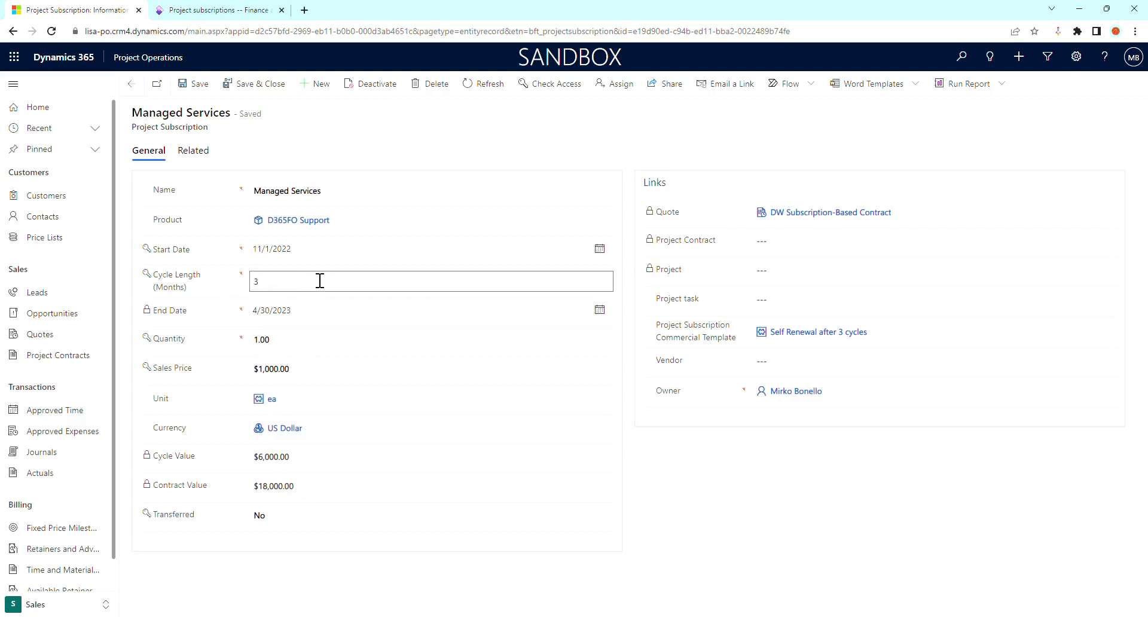
click(200, 83)
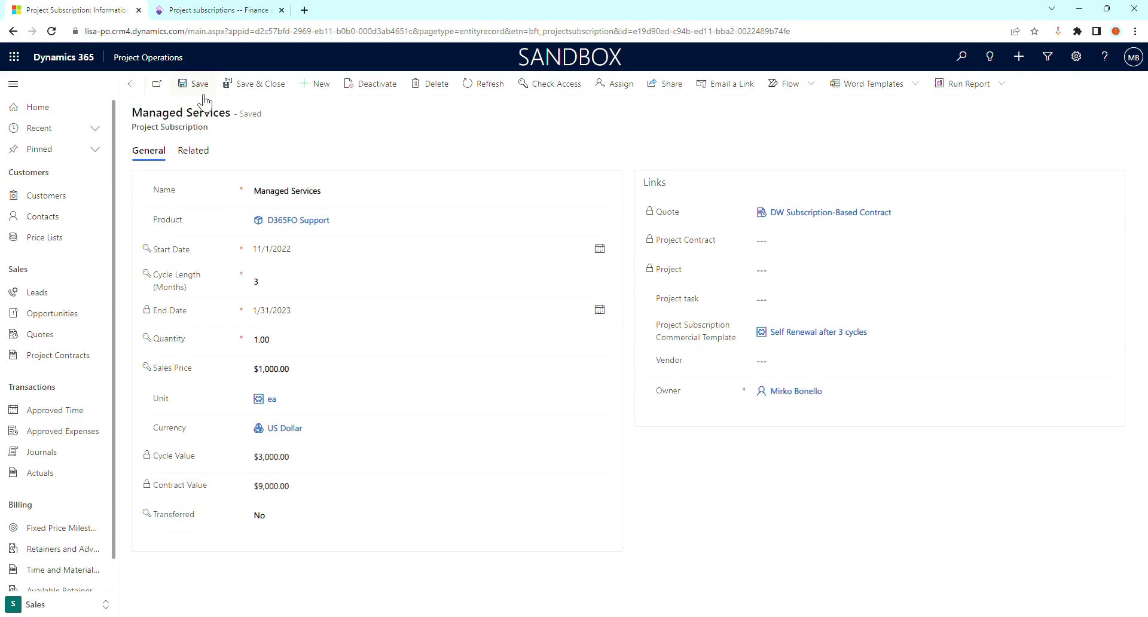
- Start another new project subscription on the Time and Material Component quote line and clear its commercial template
click(131, 84)
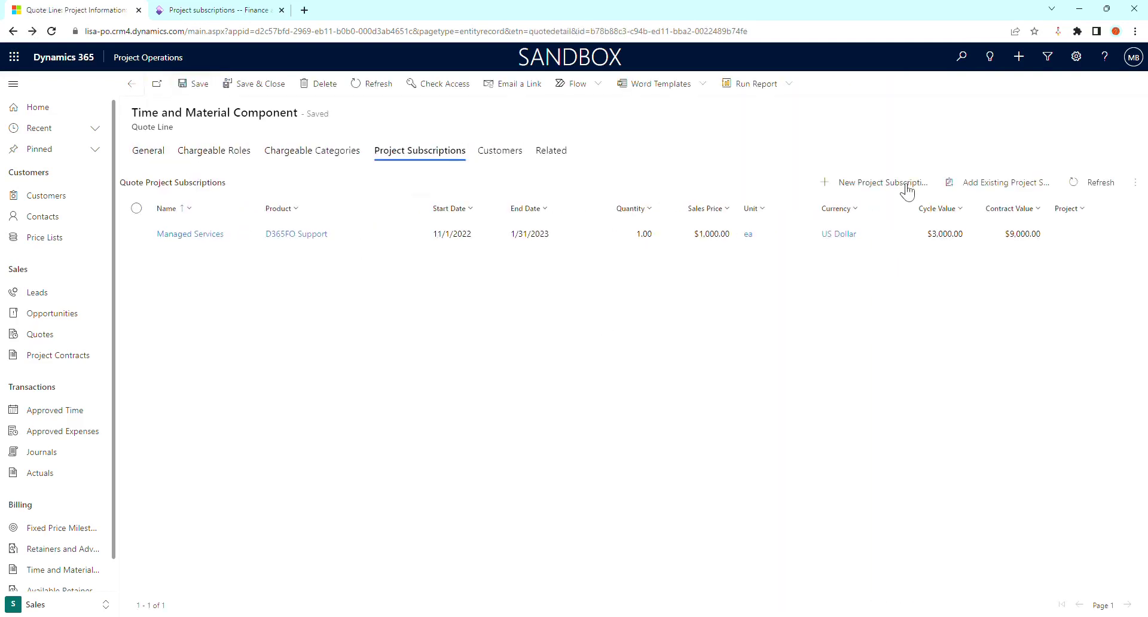
click(904, 188)
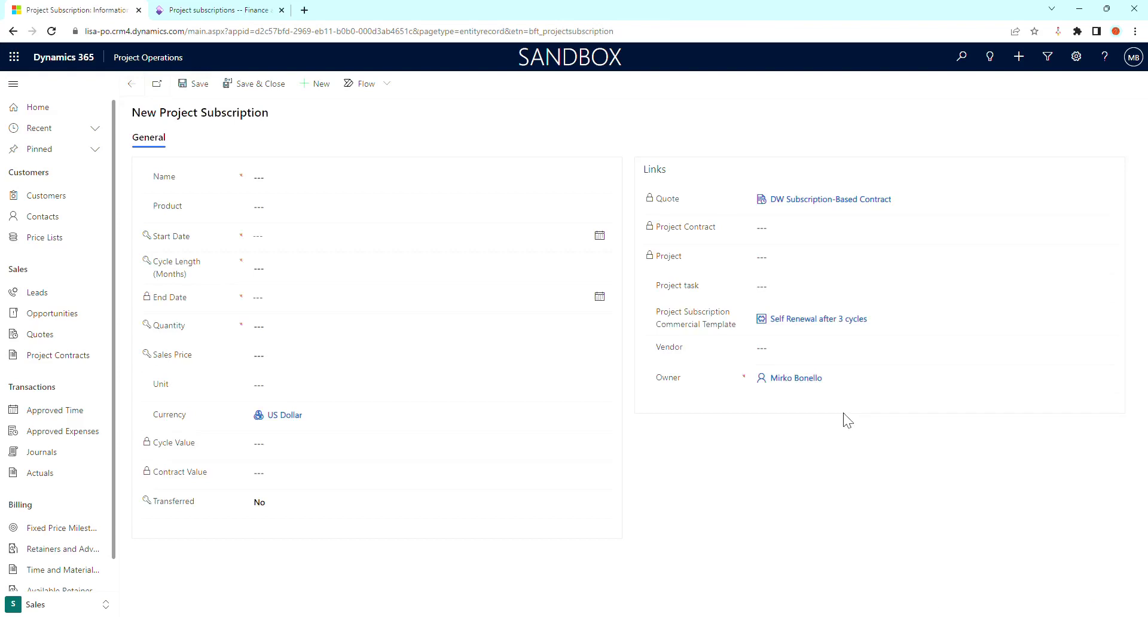
click(879, 320)
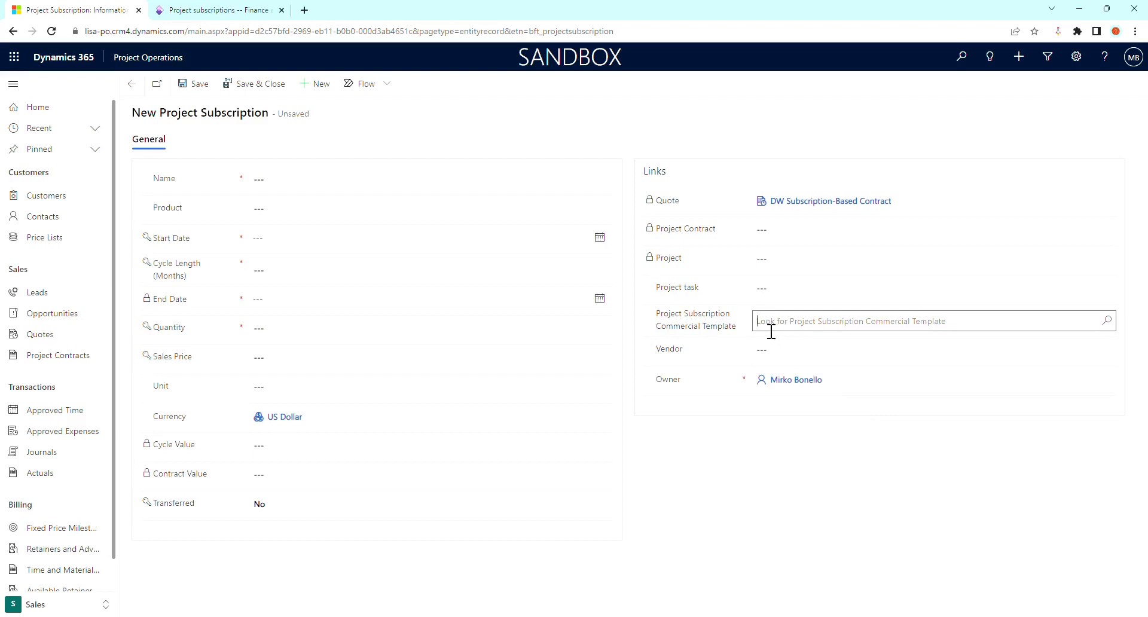
- Name the new subscription Open ended subscription and assign it the product D365FO Support
click(361, 186)
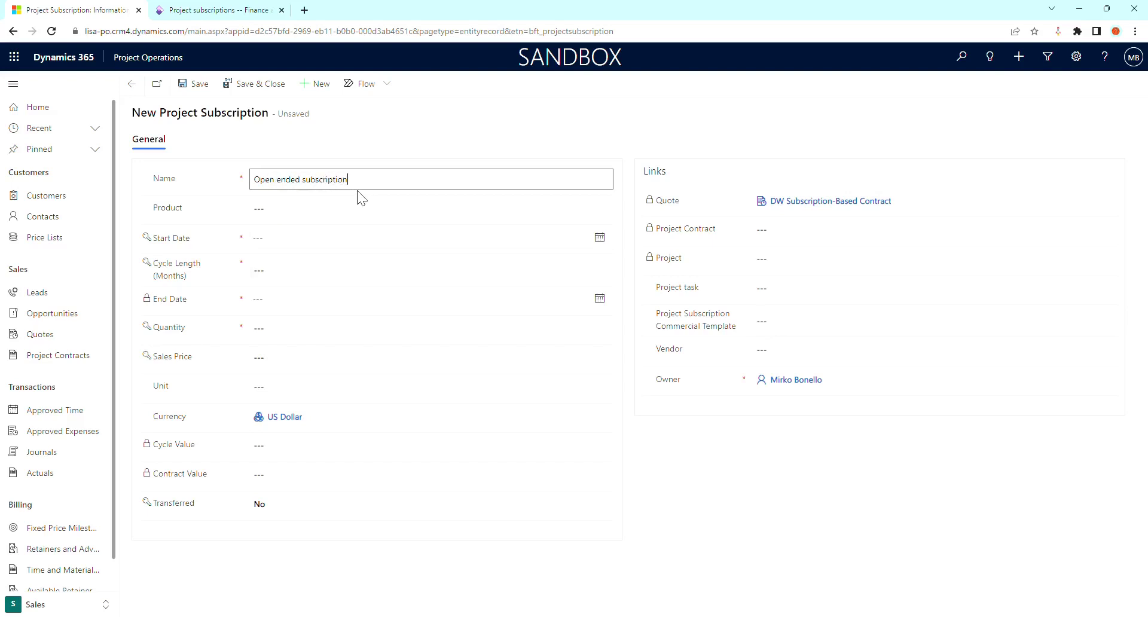
click(604, 209)
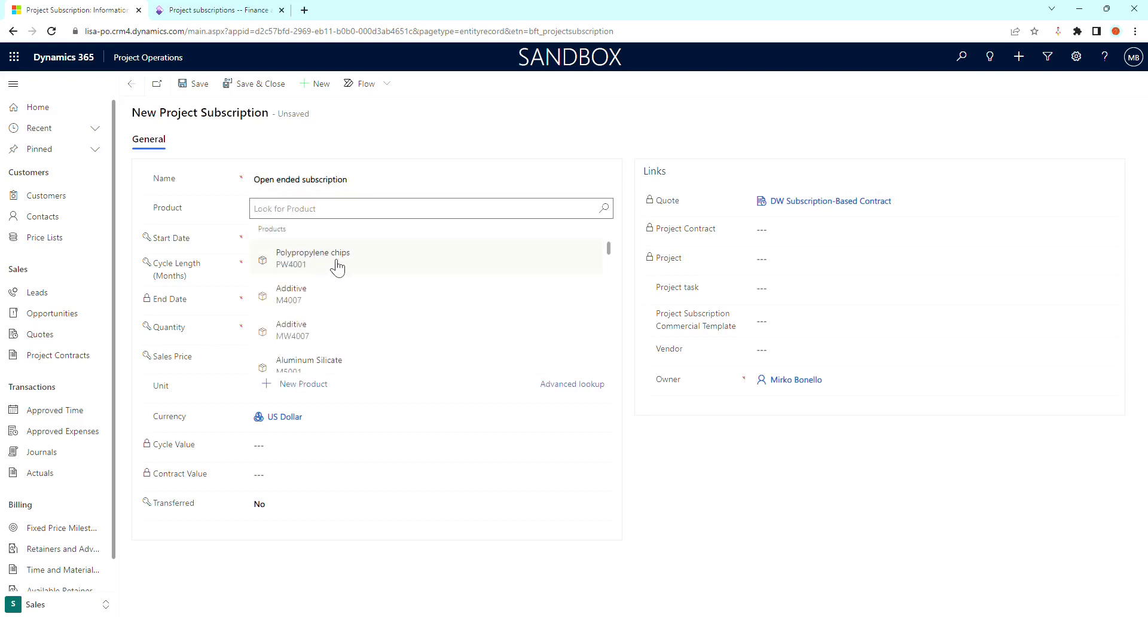
text(d365)
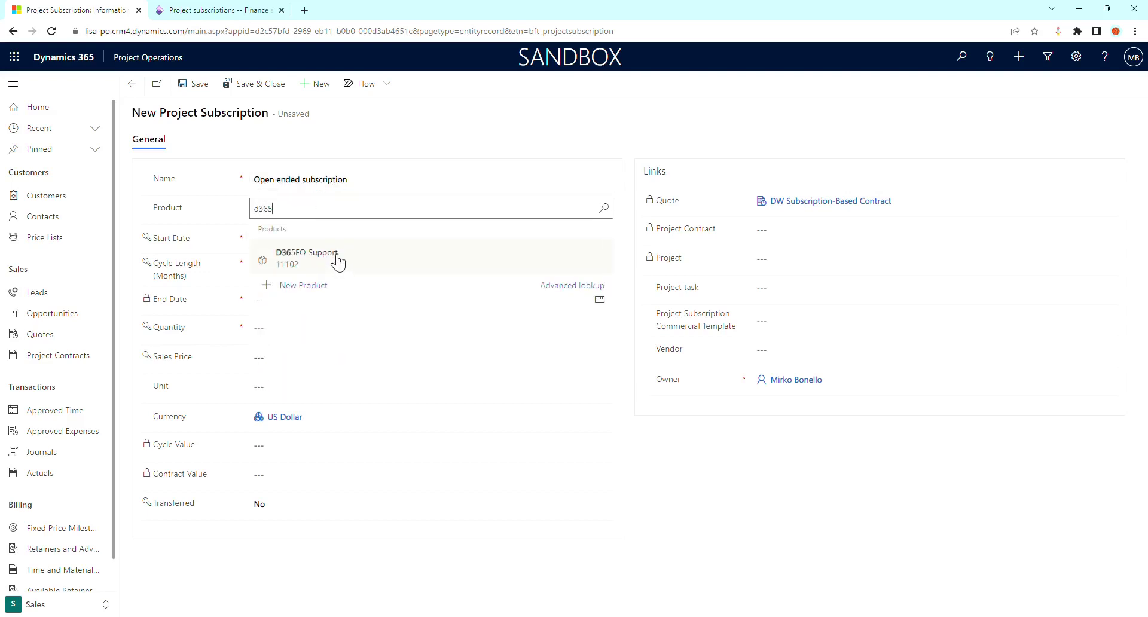
click(335, 260)
click(315, 269)
- Set the open ended subscription's start date to 11/1/2022 and its cycle length to 1 month
click(304, 247)
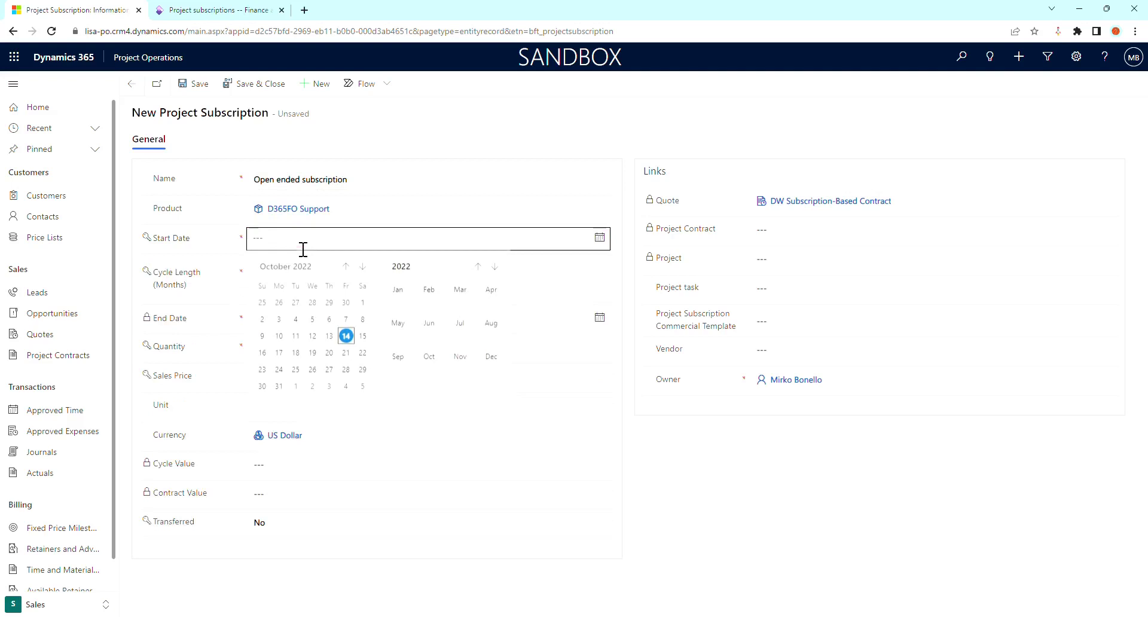
click(362, 267)
click(299, 312)
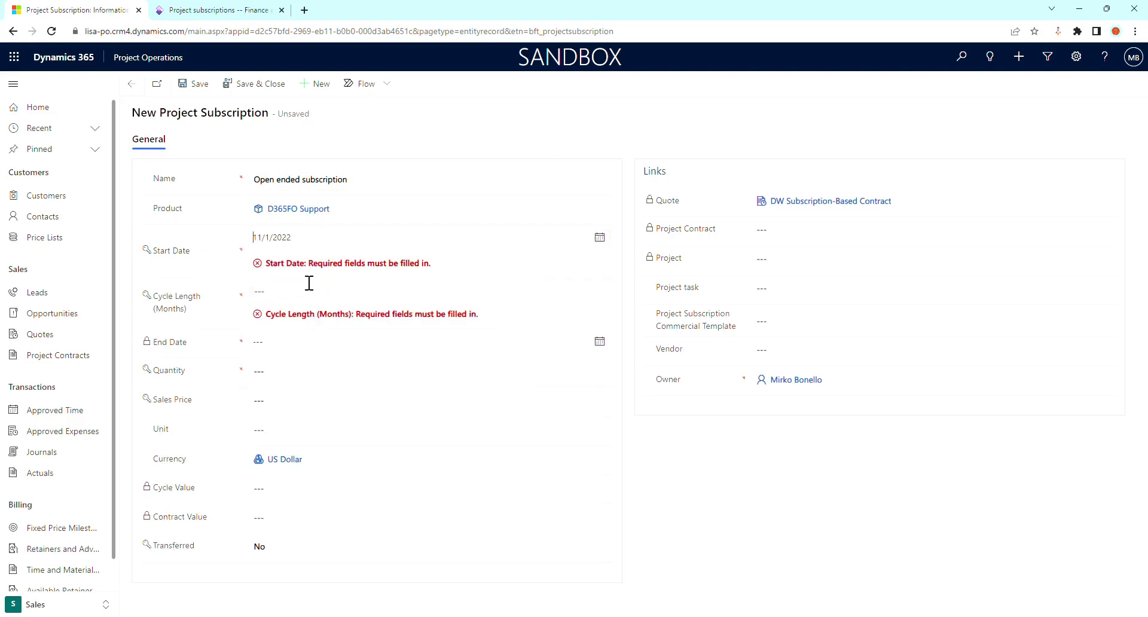
click(308, 267)
text(1)
key(Tab)
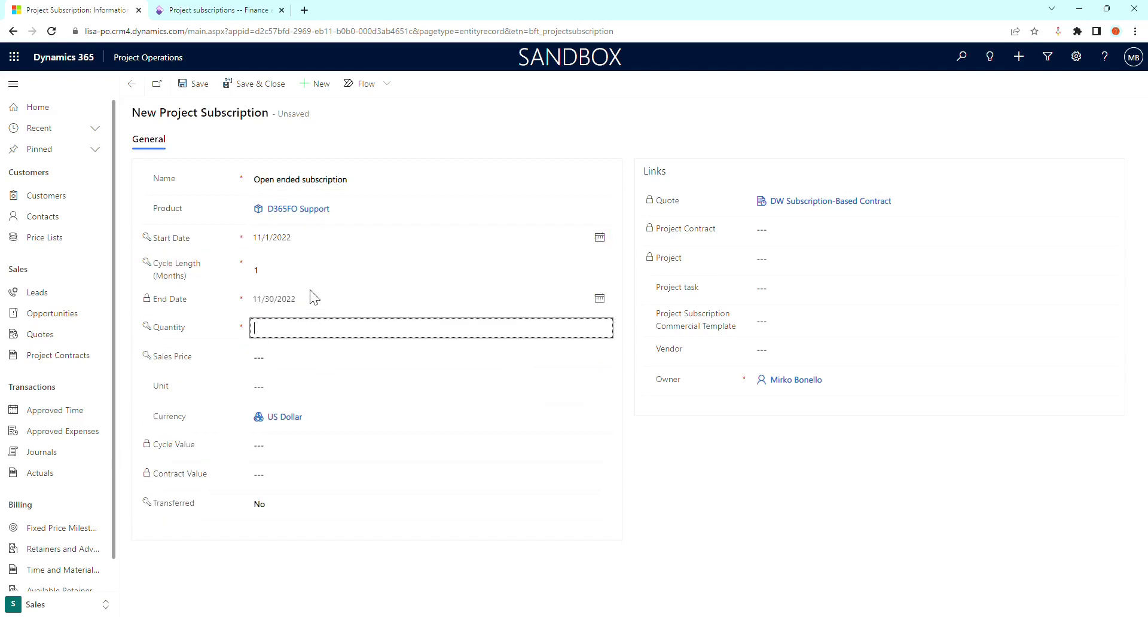
- Set the open ended subscription's quantity to 1, sales price to $5,000.00 and unit to ea, and save the record
text(1)
click(323, 361)
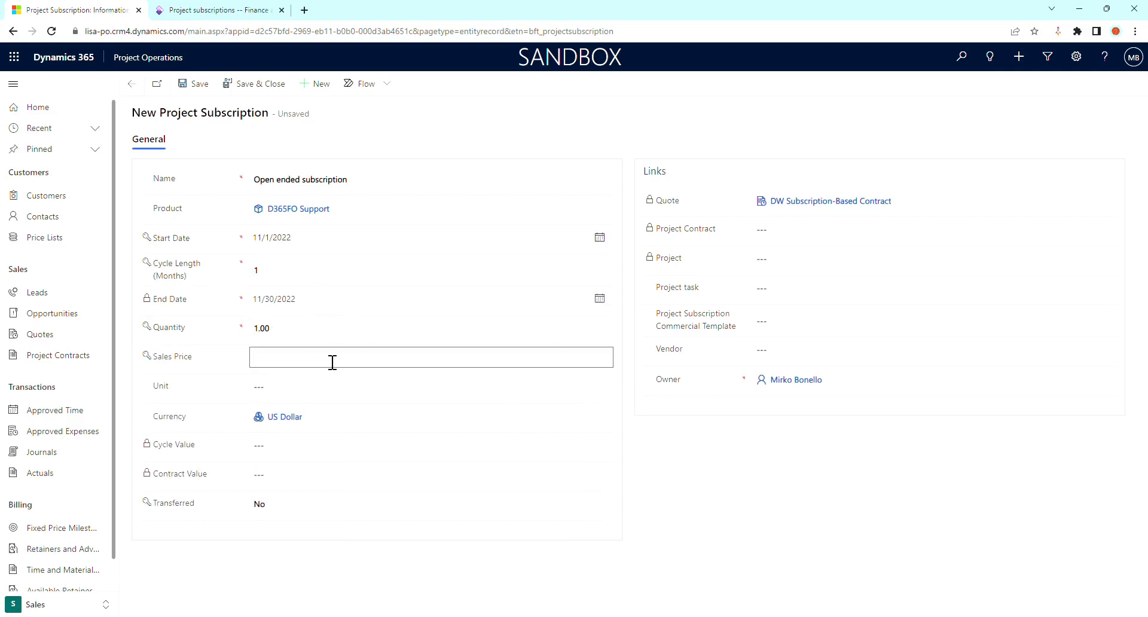
key(Tab)
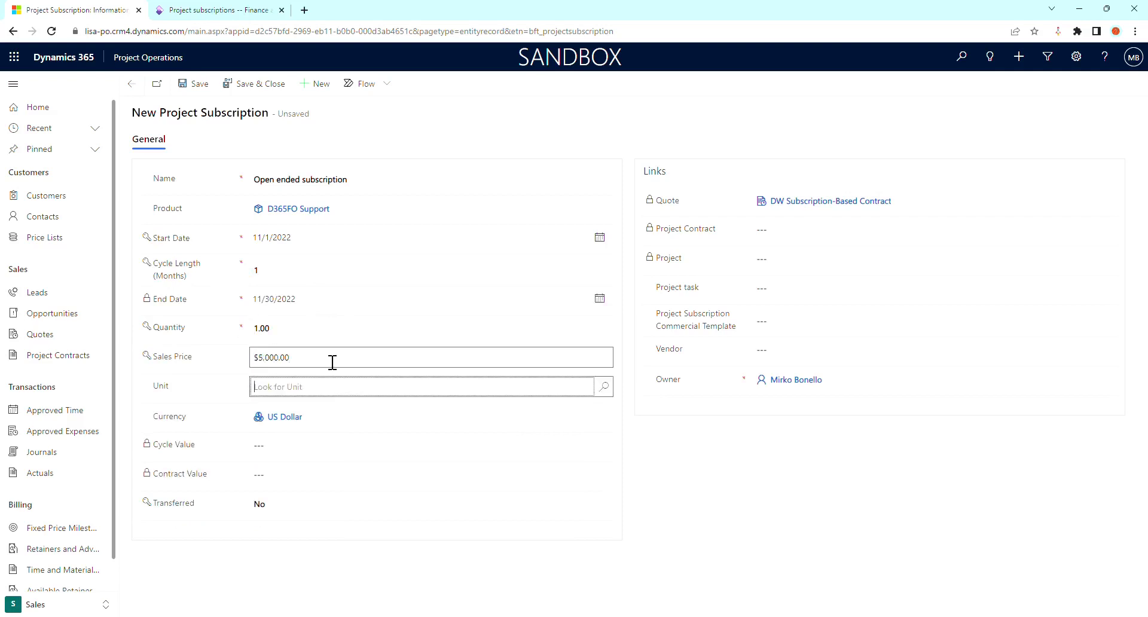
text(ea)
click(311, 429)
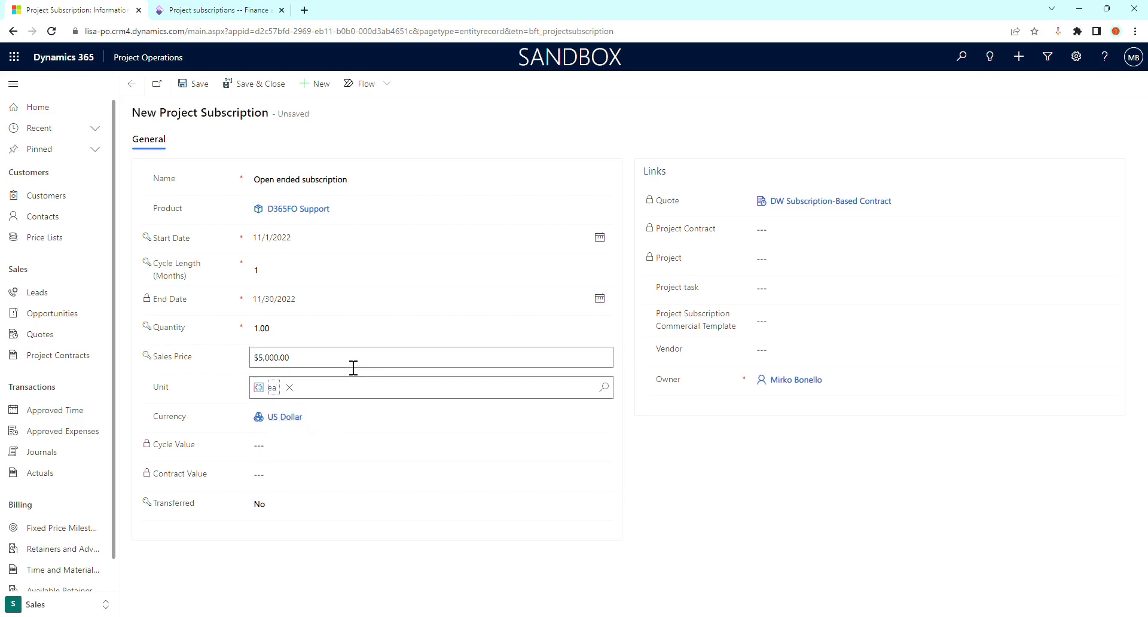
click(197, 83)
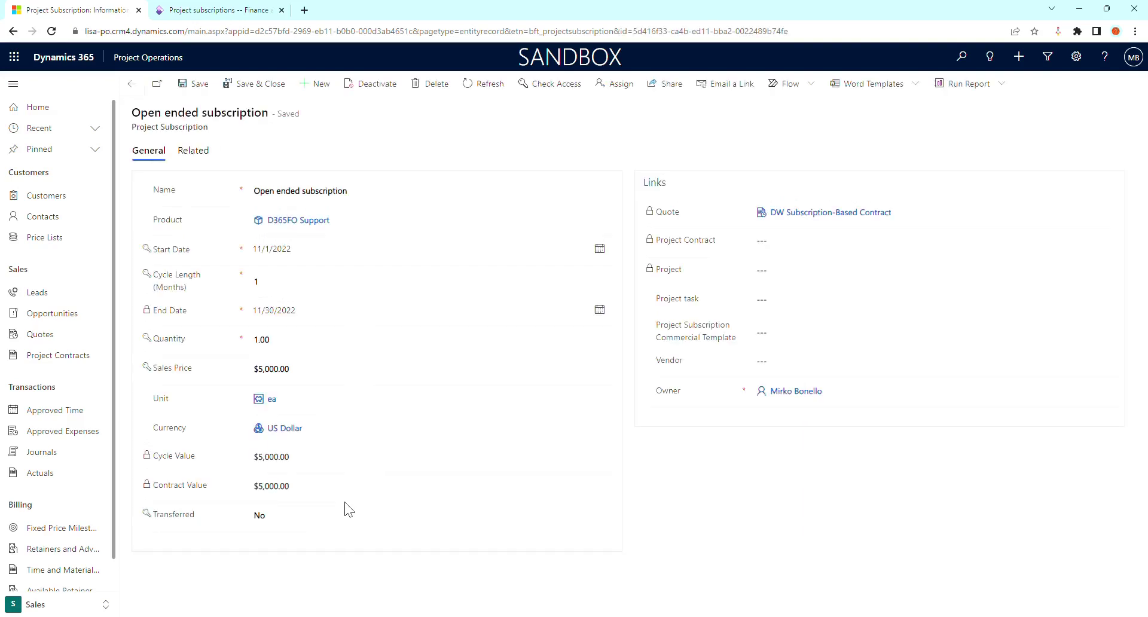
- Review the saved subscription, the quote line's subscription list and amount, and the quote's summary and lines
click(817, 336)
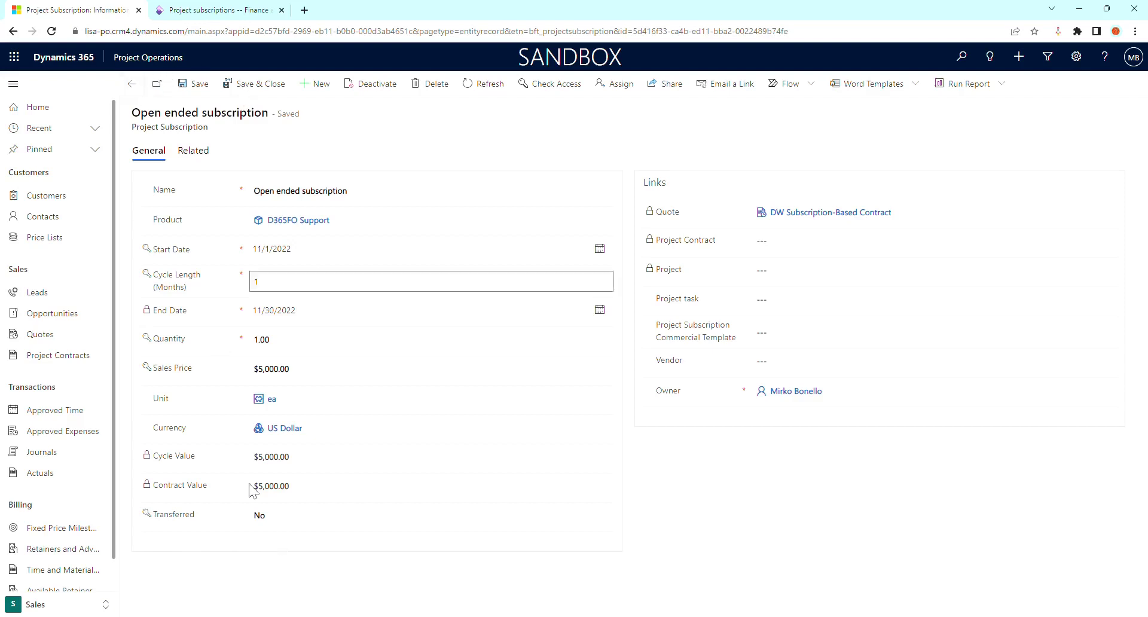
click(132, 84)
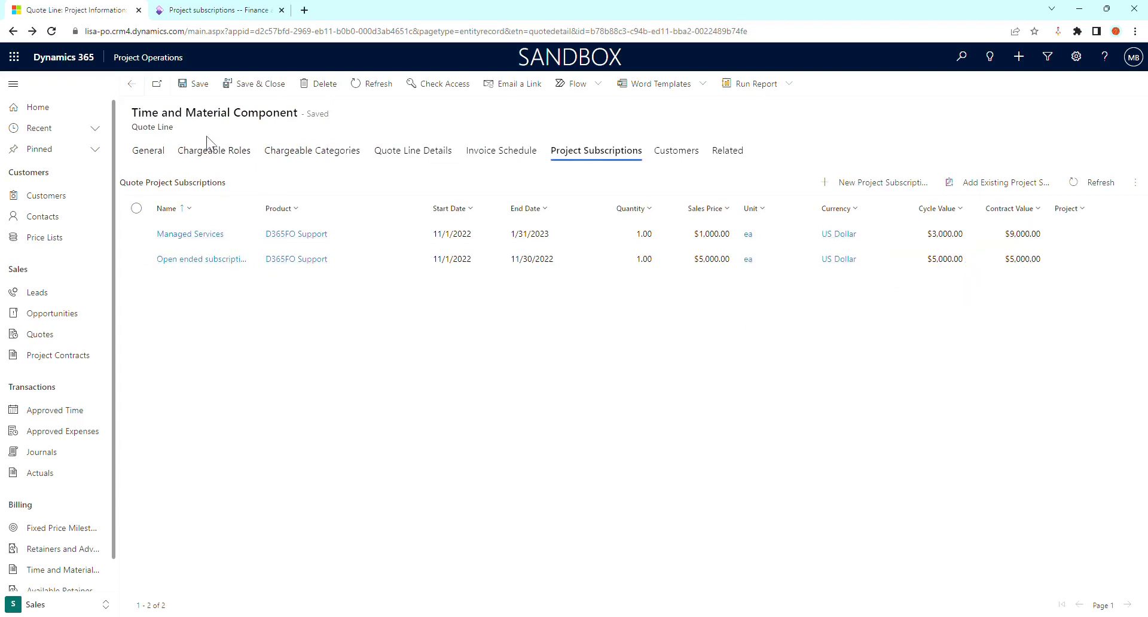
click(149, 152)
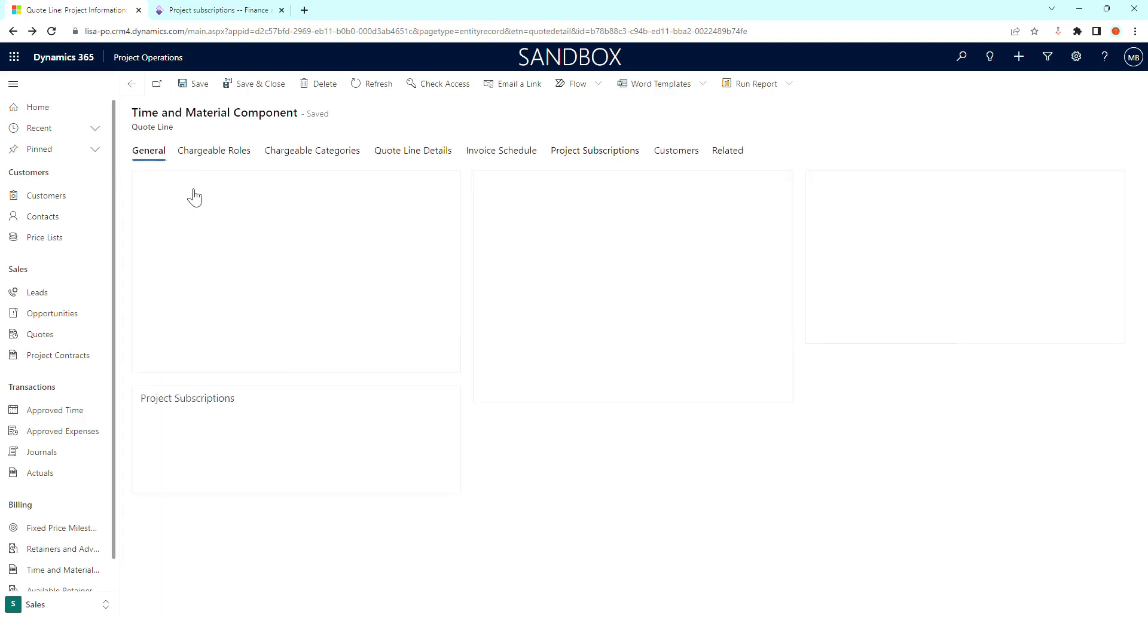
click(616, 152)
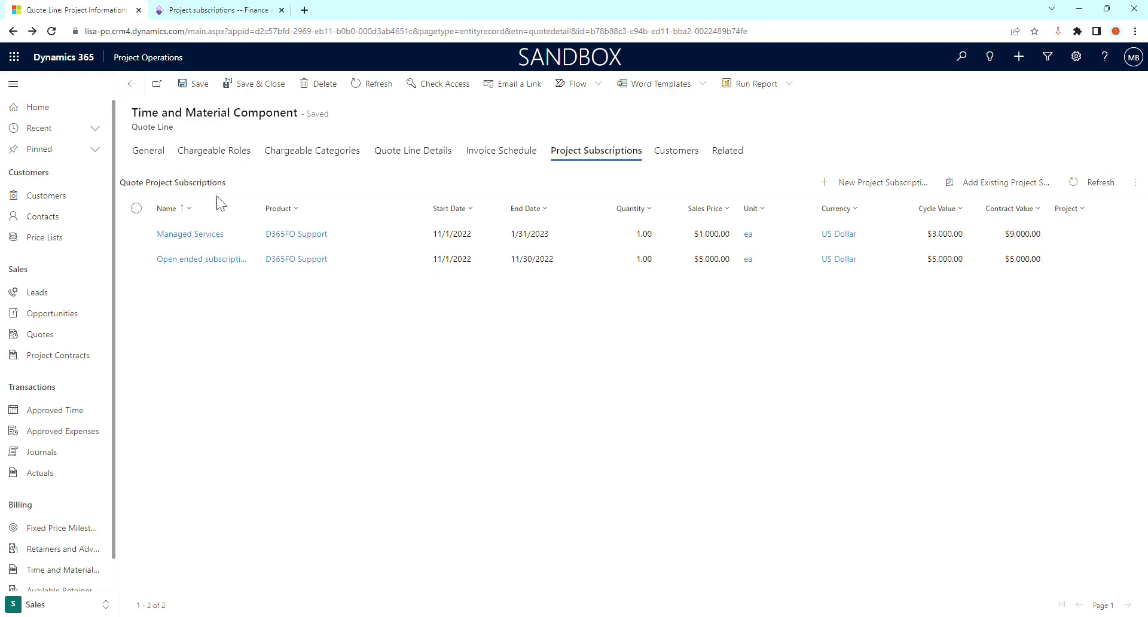
click(157, 154)
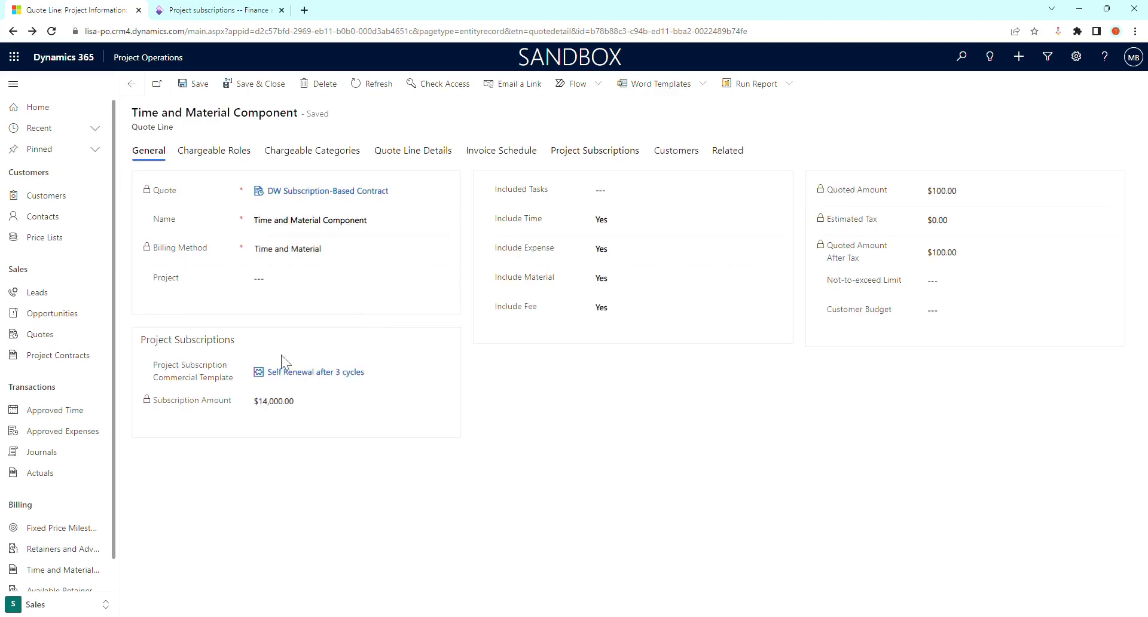
click(131, 84)
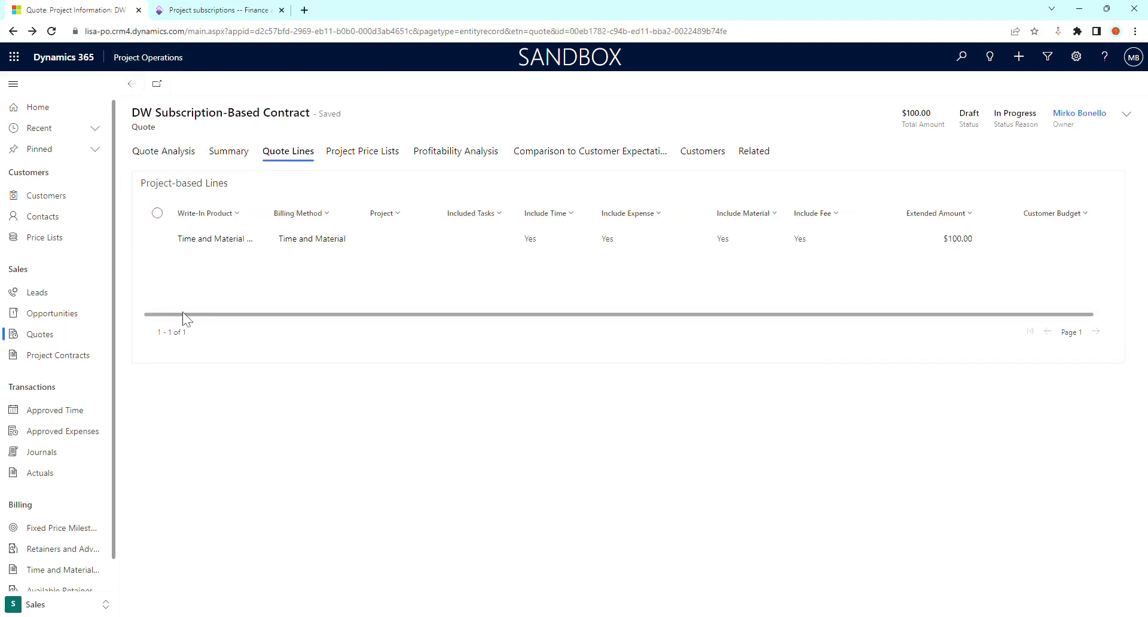
click(229, 156)
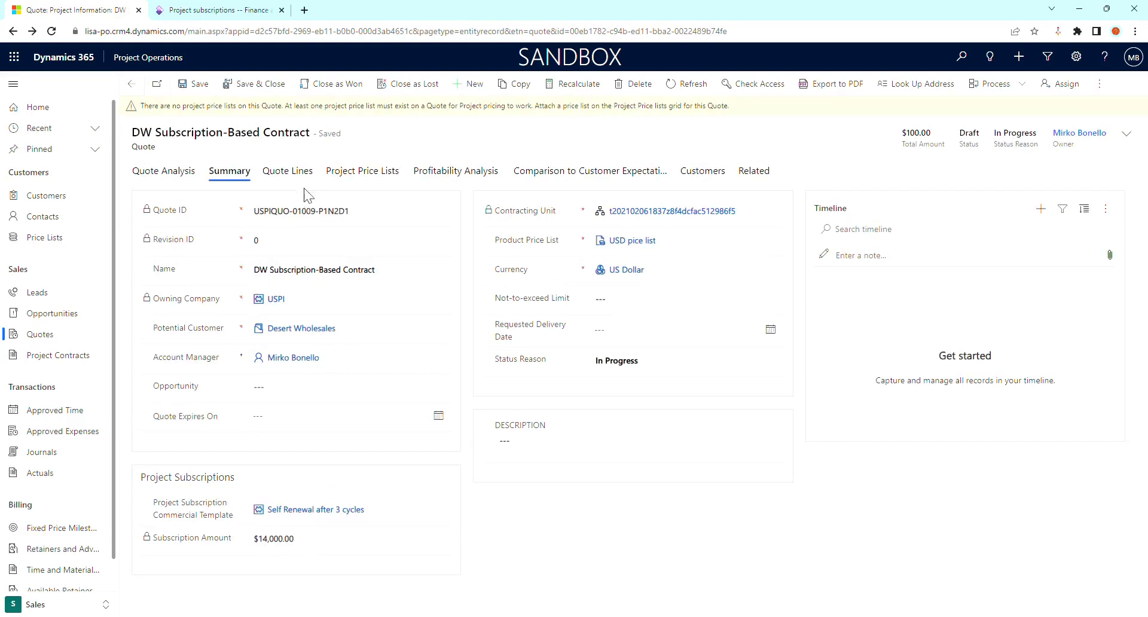
click(302, 173)
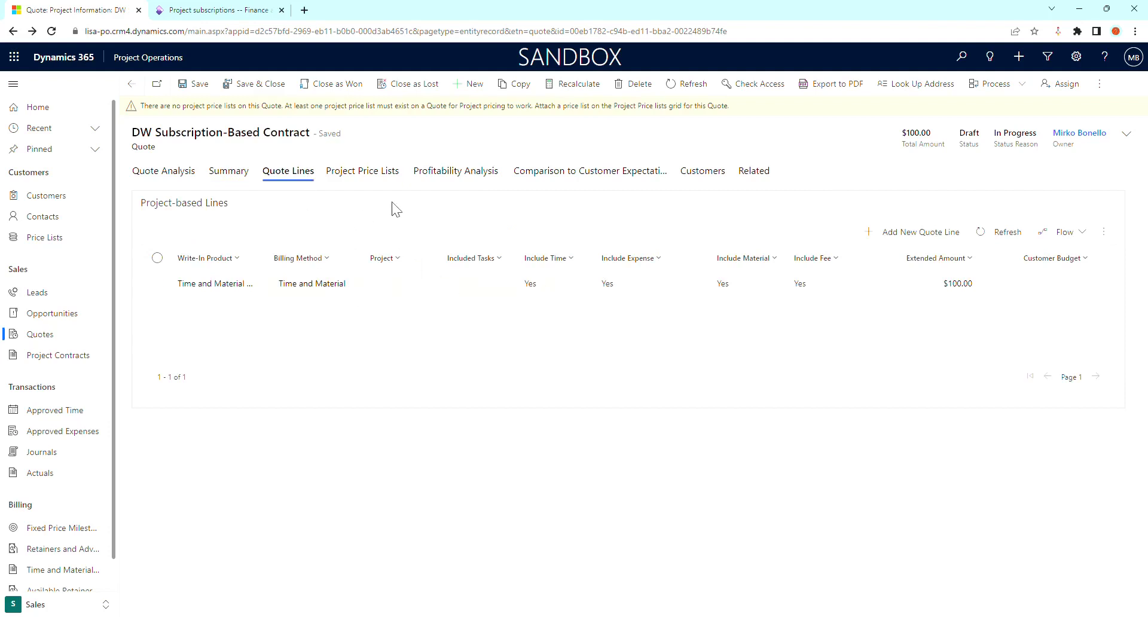
- Close the quote as won and open the Time and Material Component line of the resulting project contract
click(341, 89)
click(604, 392)
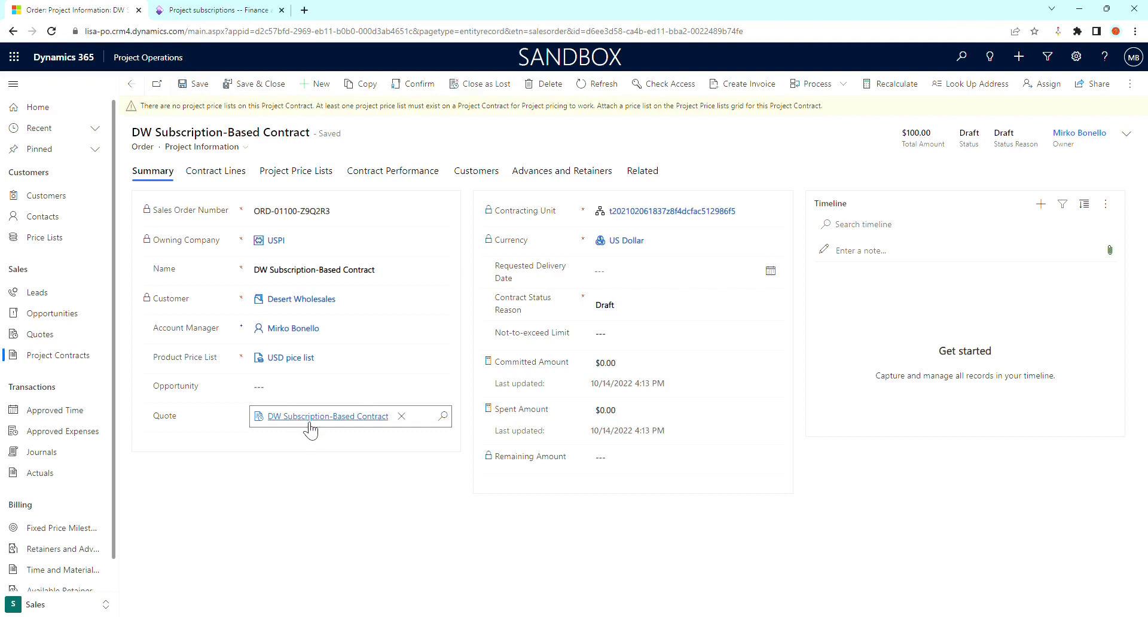
click(239, 186)
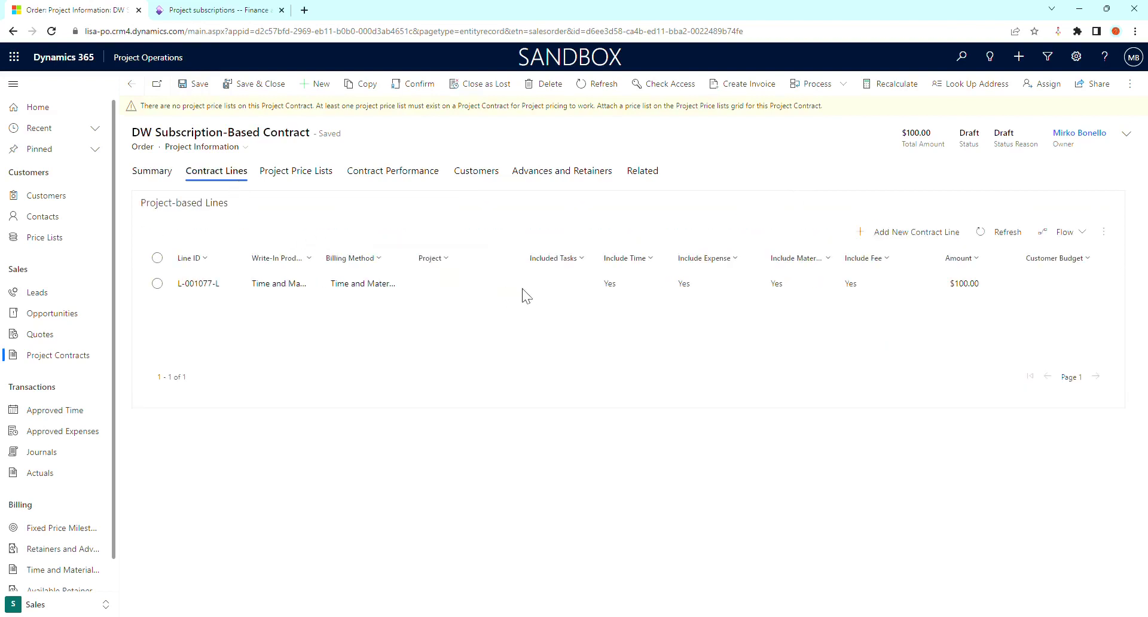
double_click(561, 295)
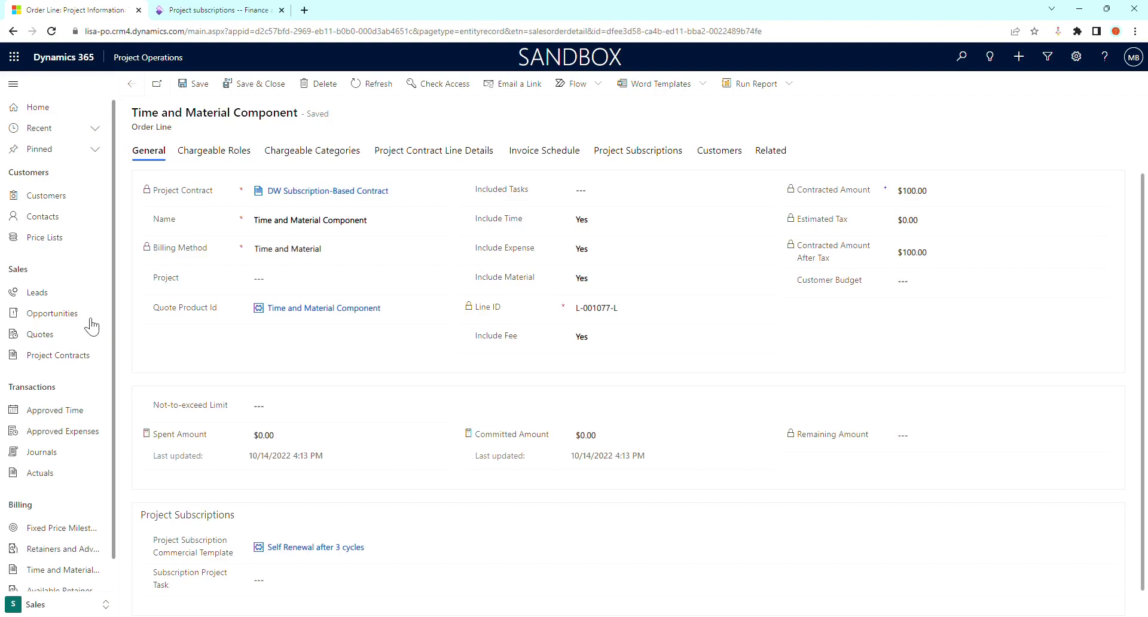
- Switch to the Projects area and start a new project from the projects list
click(67, 603)
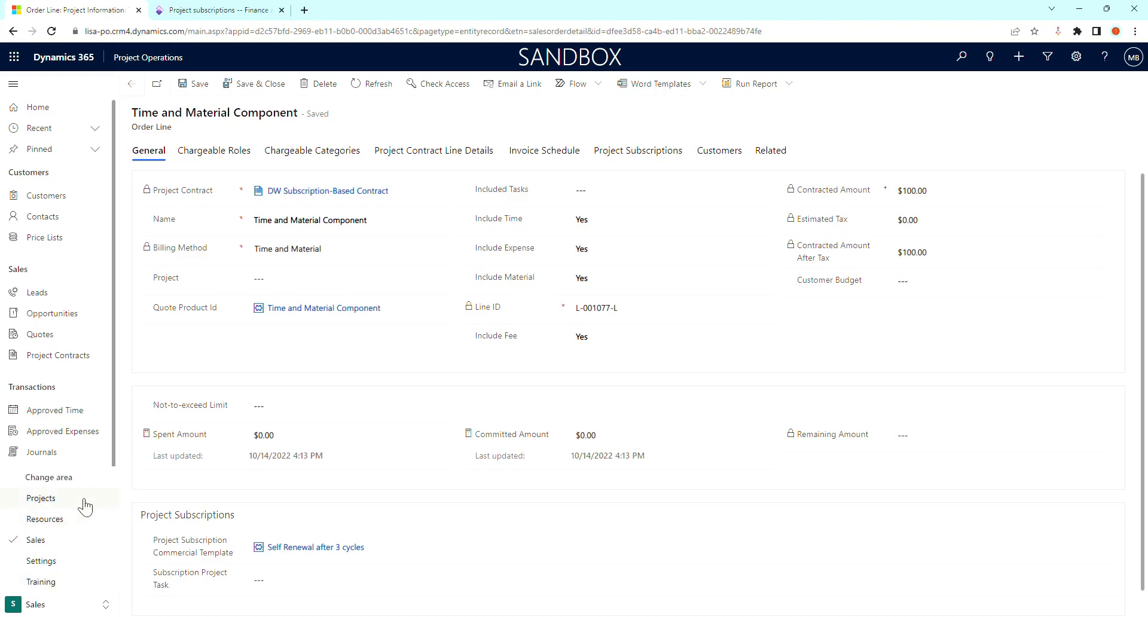
click(41, 498)
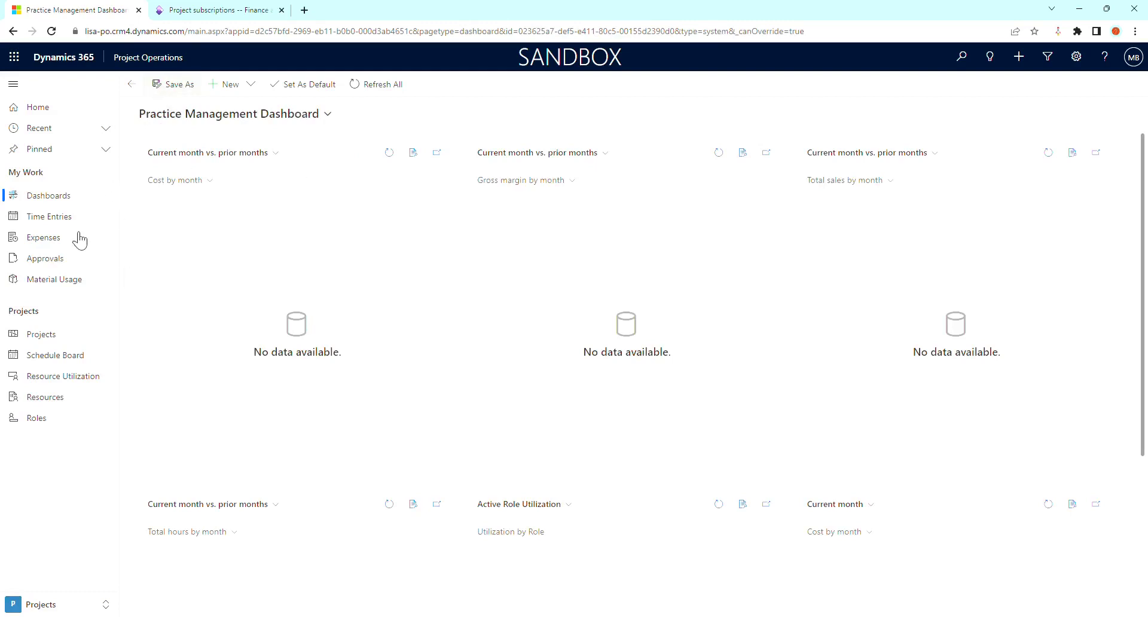
click(76, 336)
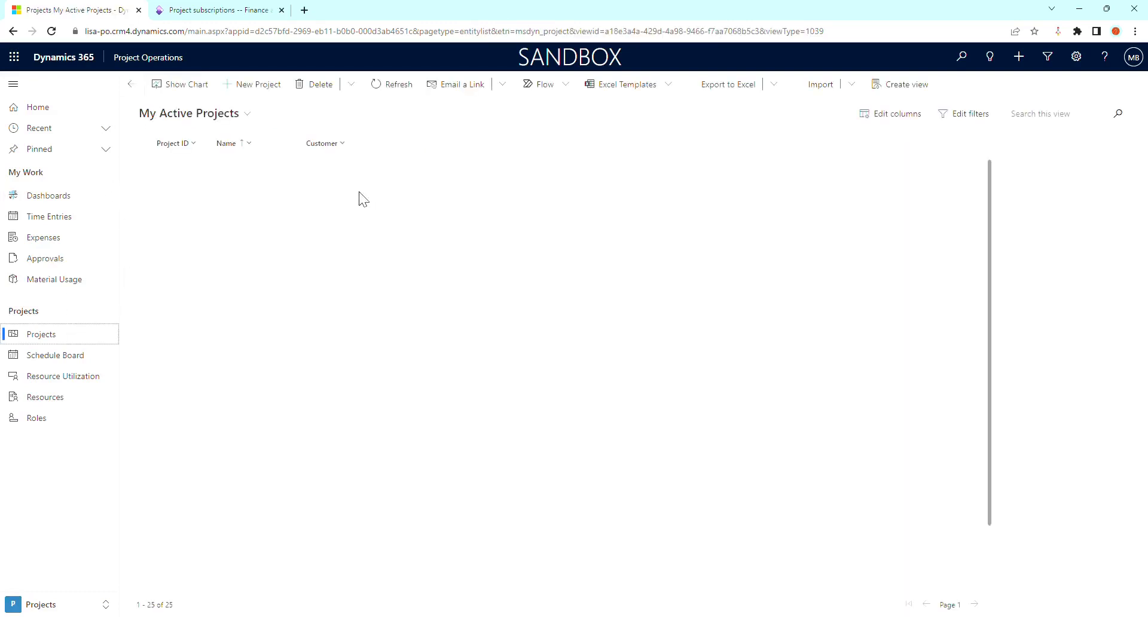
click(256, 87)
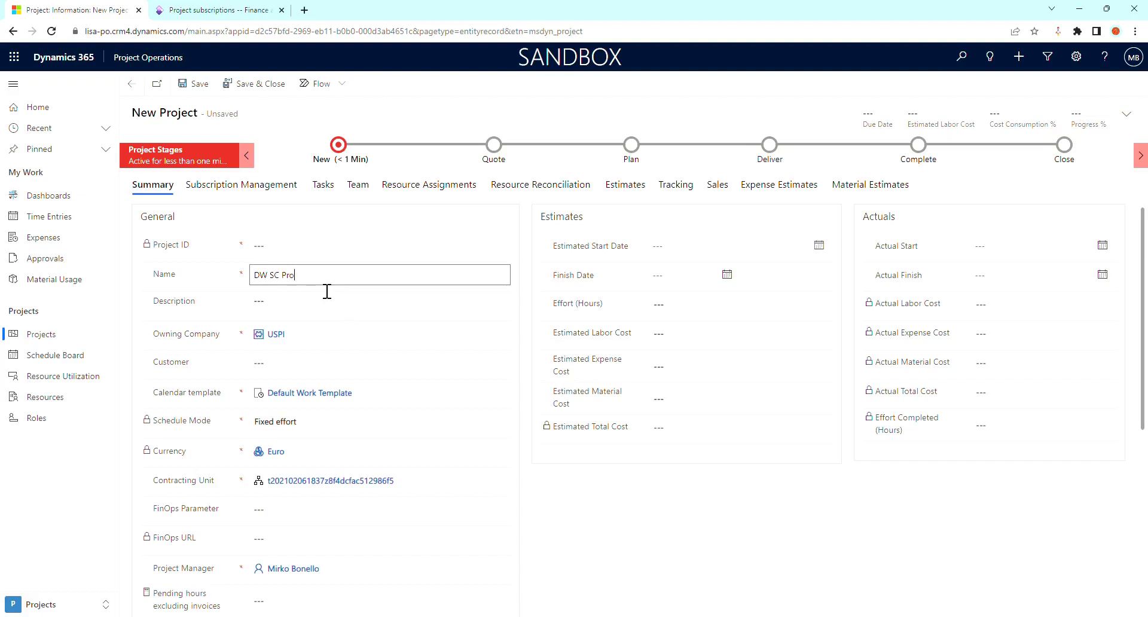
- Name the new project DW SC Project and copy that name into its description
text(ject)
key(ctrl+a)
key(ctrl+c)
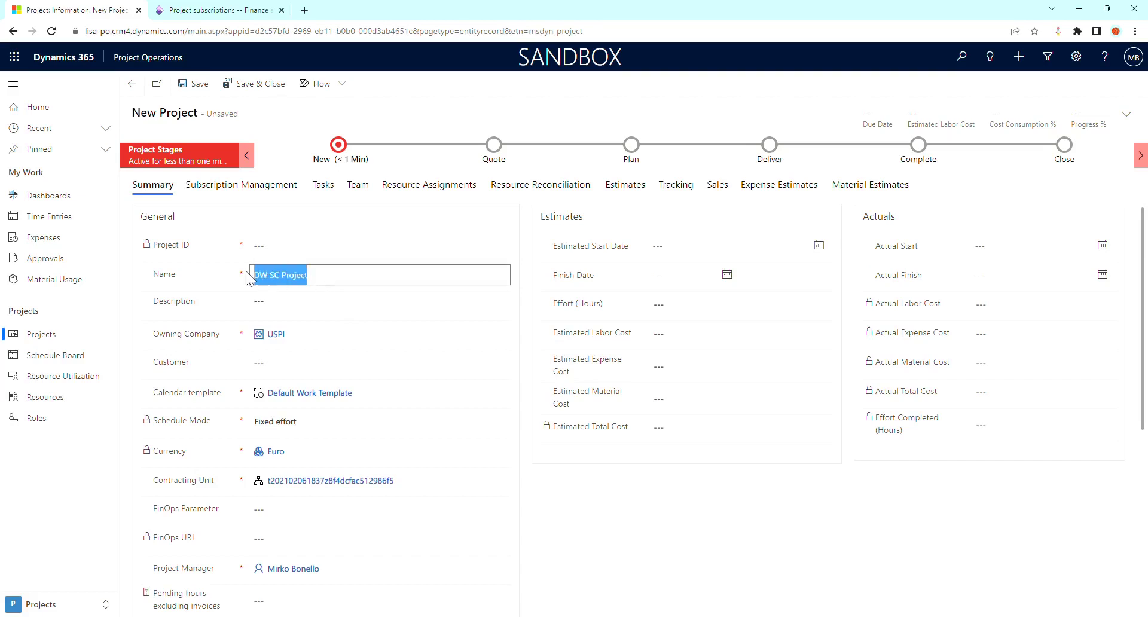
click(313, 305)
key(ctrl+v)
- Set the project's customer to Desert Wholesales and save the project
click(364, 368)
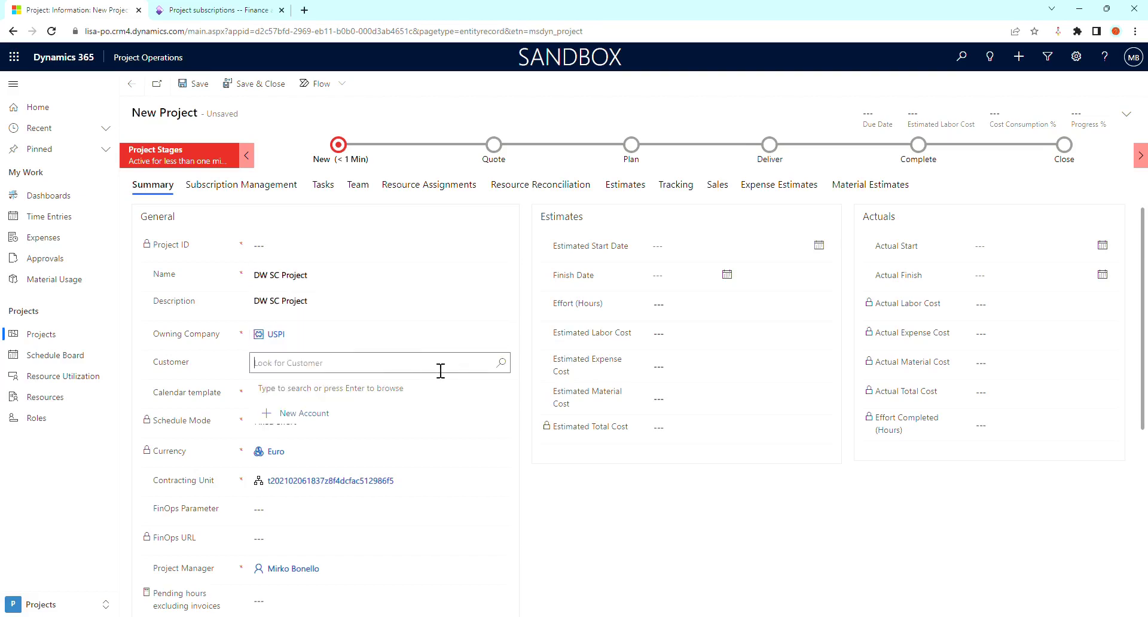
click(501, 362)
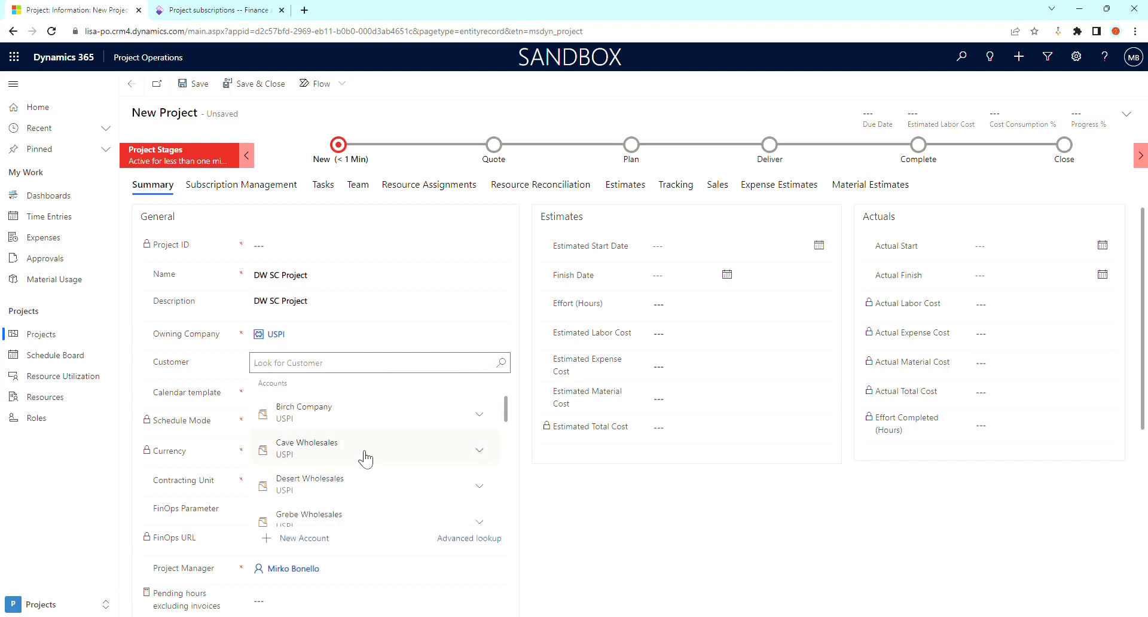
click(360, 492)
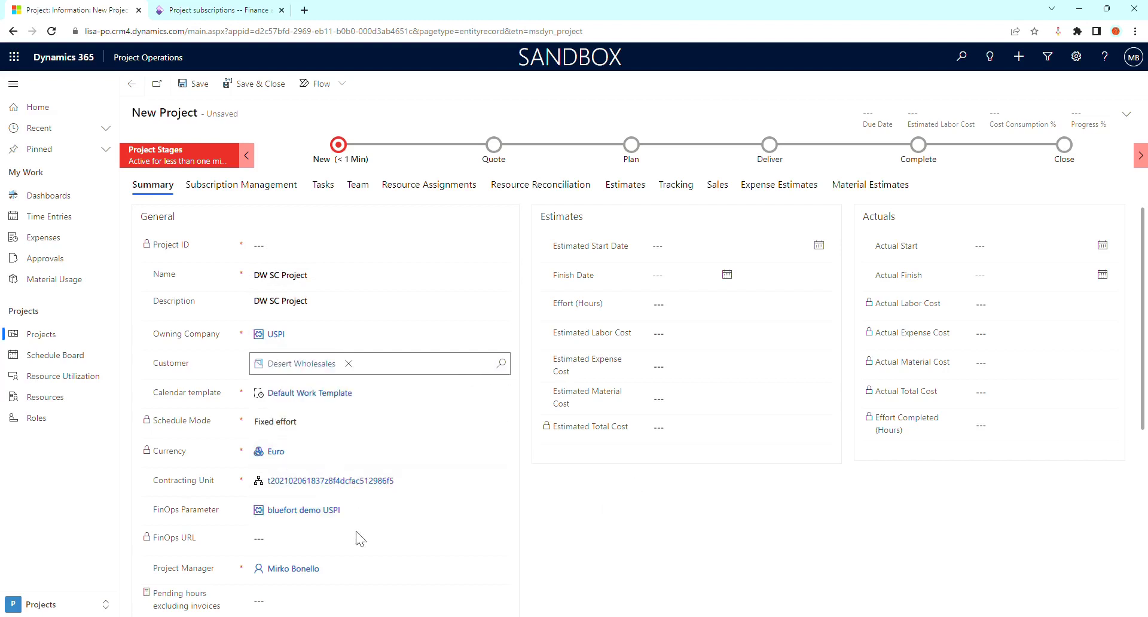
click(200, 84)
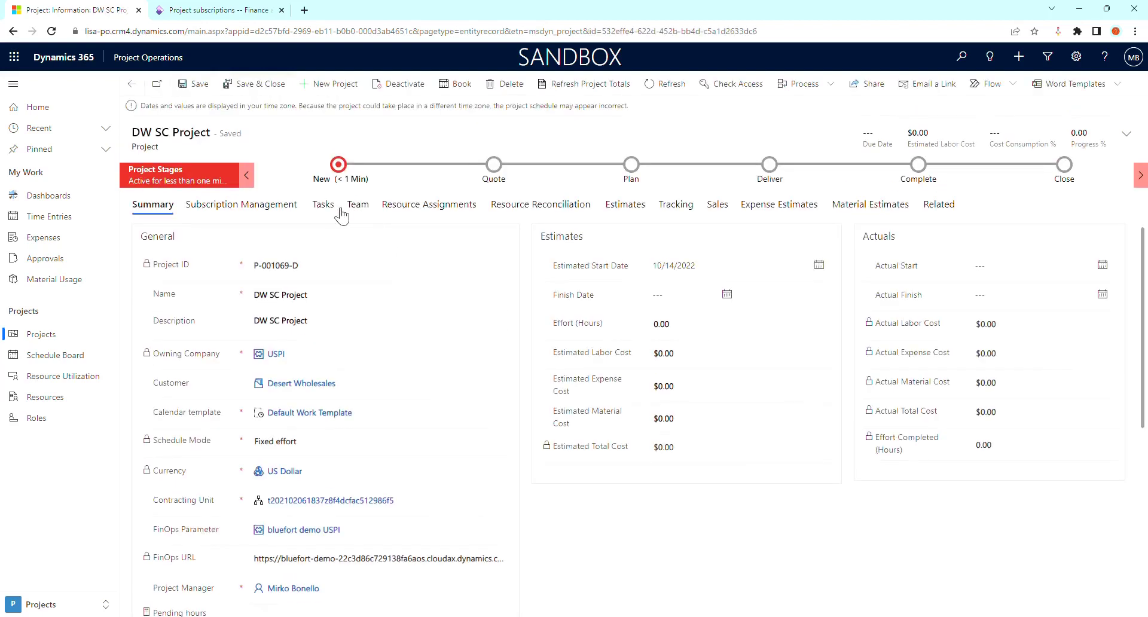
- Add a task named Project Services Managed Task to DW SC Project
click(326, 207)
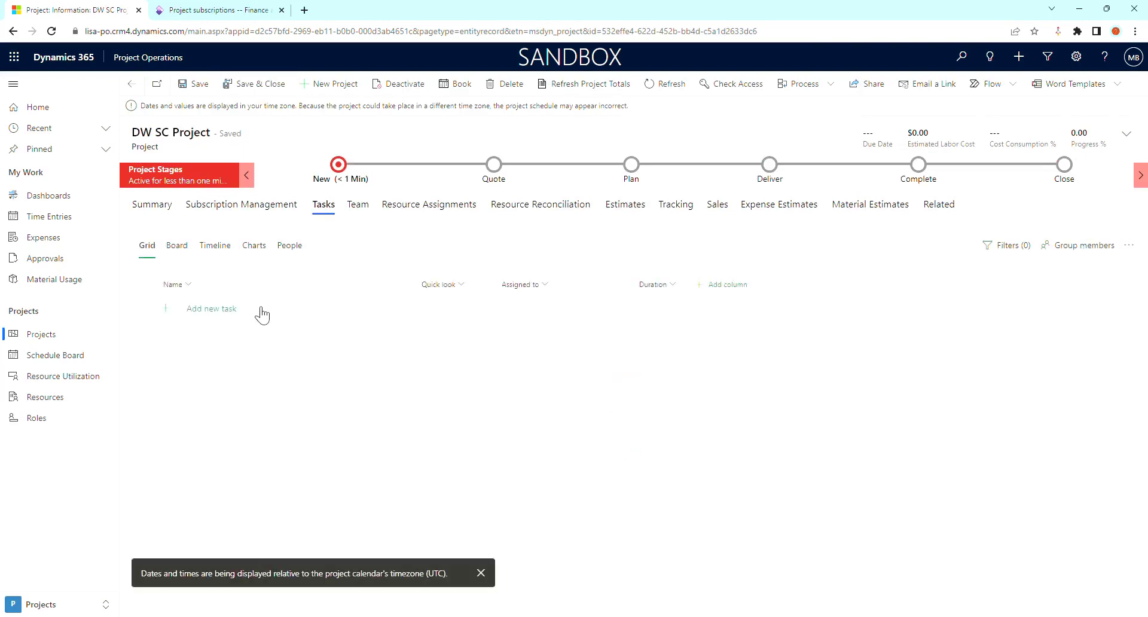
click(259, 309)
click(210, 315)
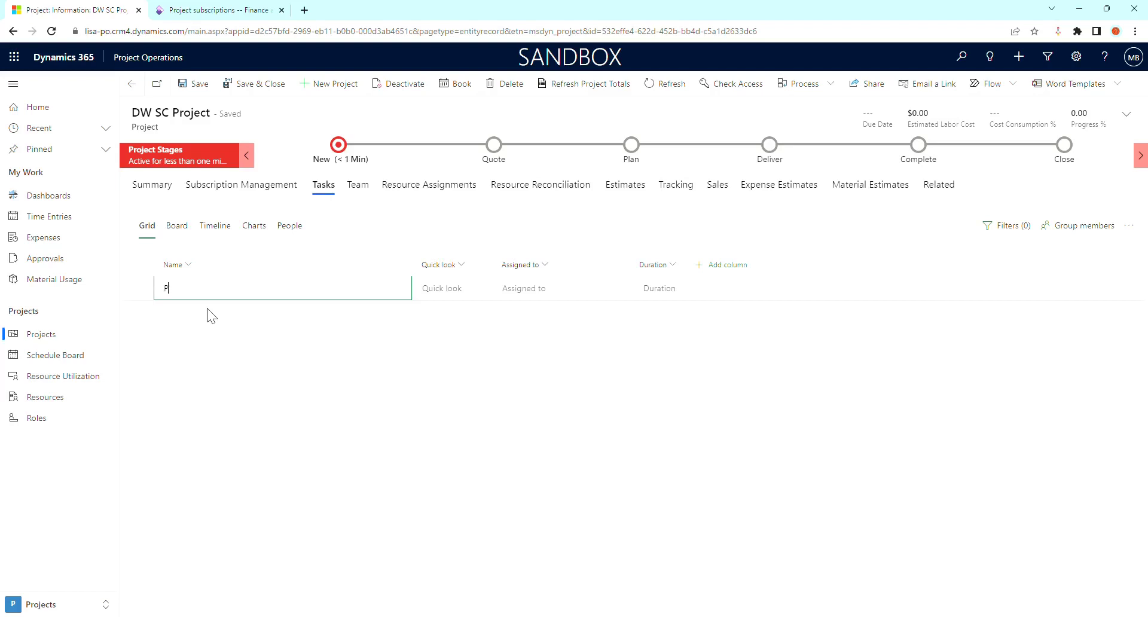
text(rvices Managed Task)
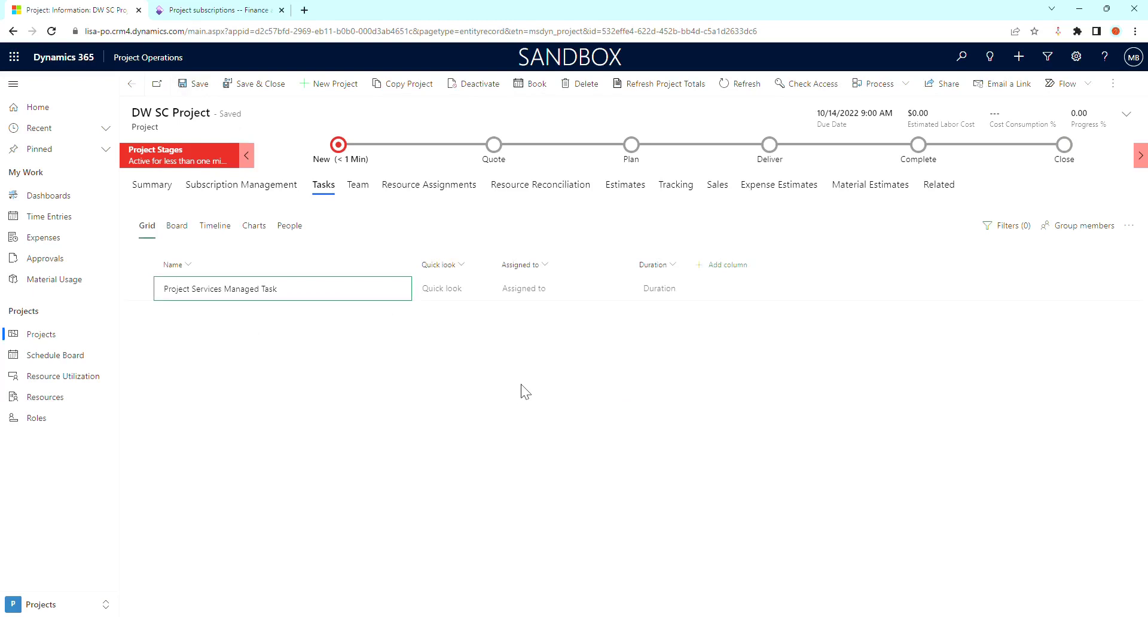
click(224, 18)
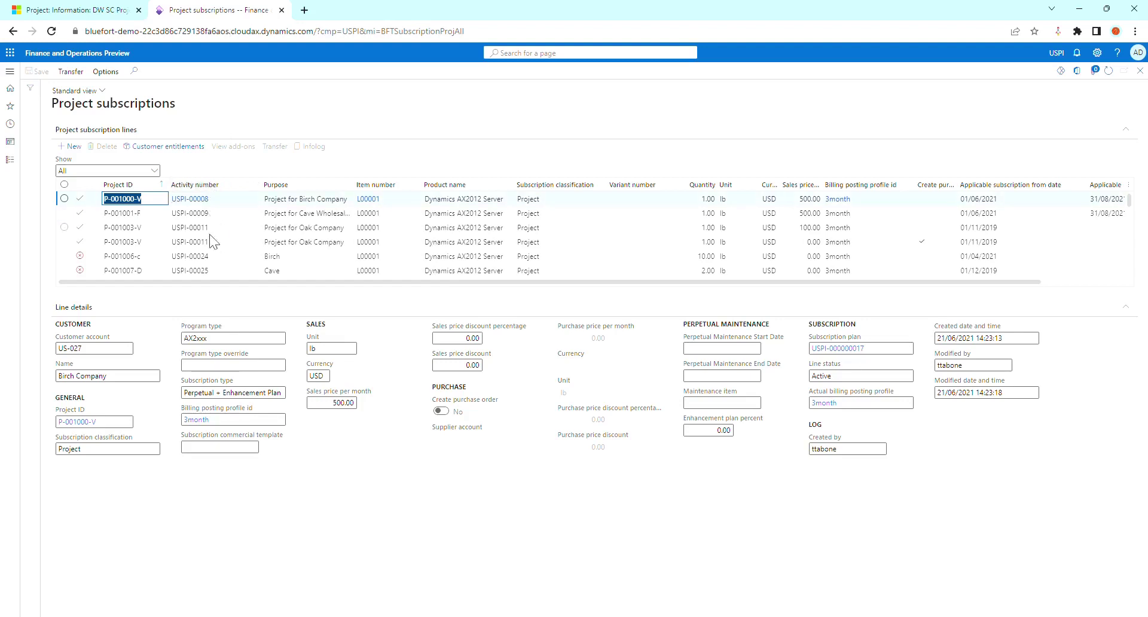
click(113, 10)
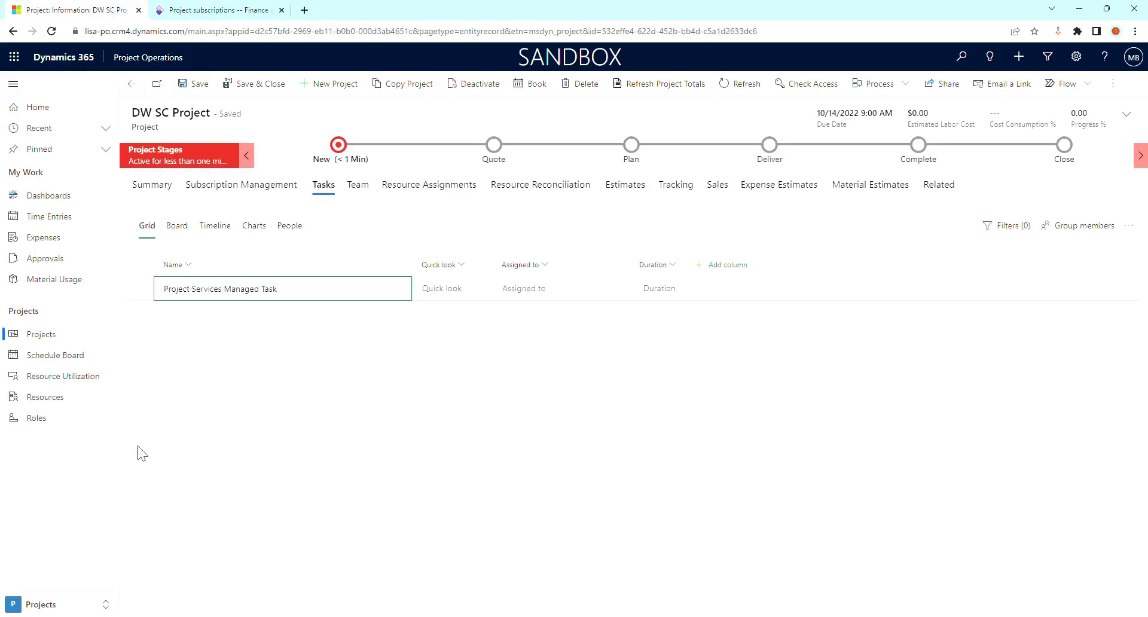
- Switch to the Sales area and open the Time and Material Component line of the DW Subscription-Based Contract
click(60, 607)
click(69, 539)
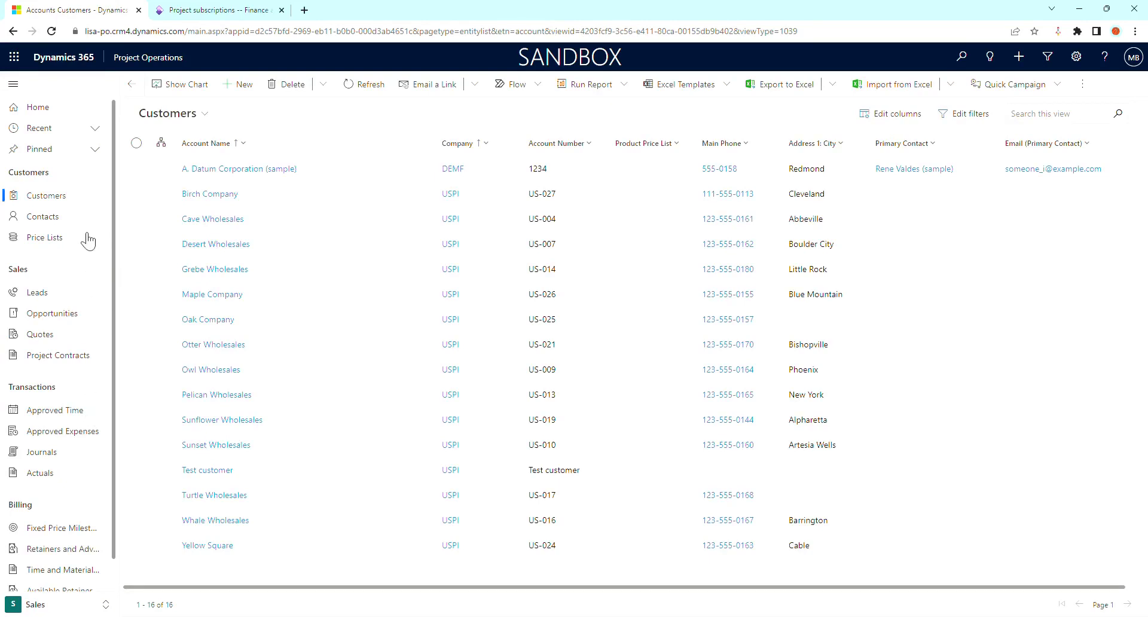
click(83, 355)
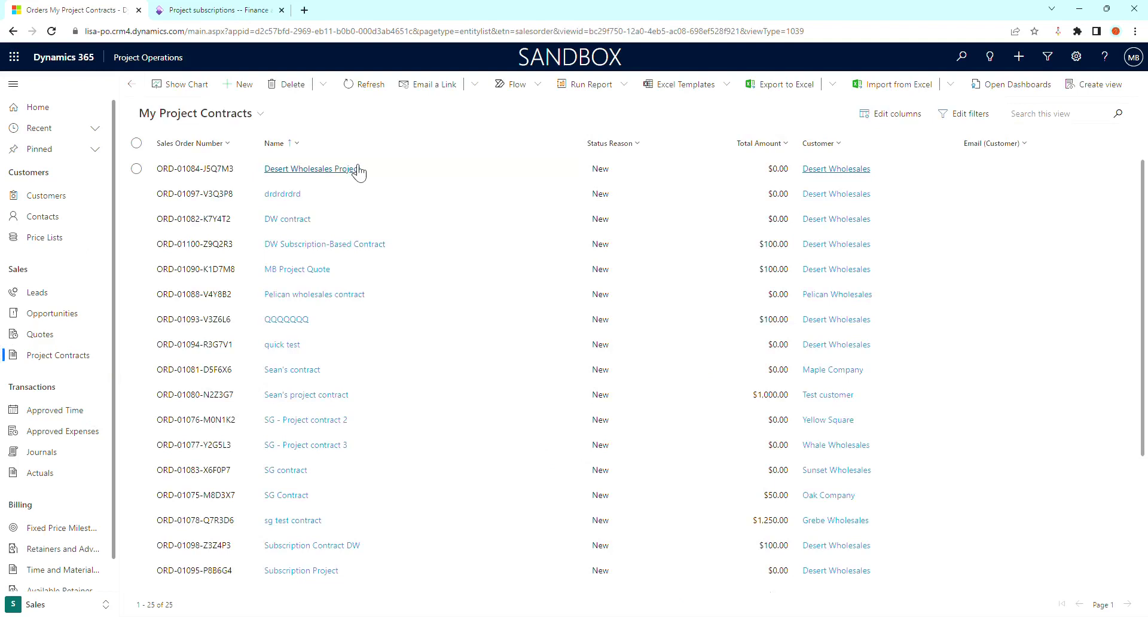
click(376, 246)
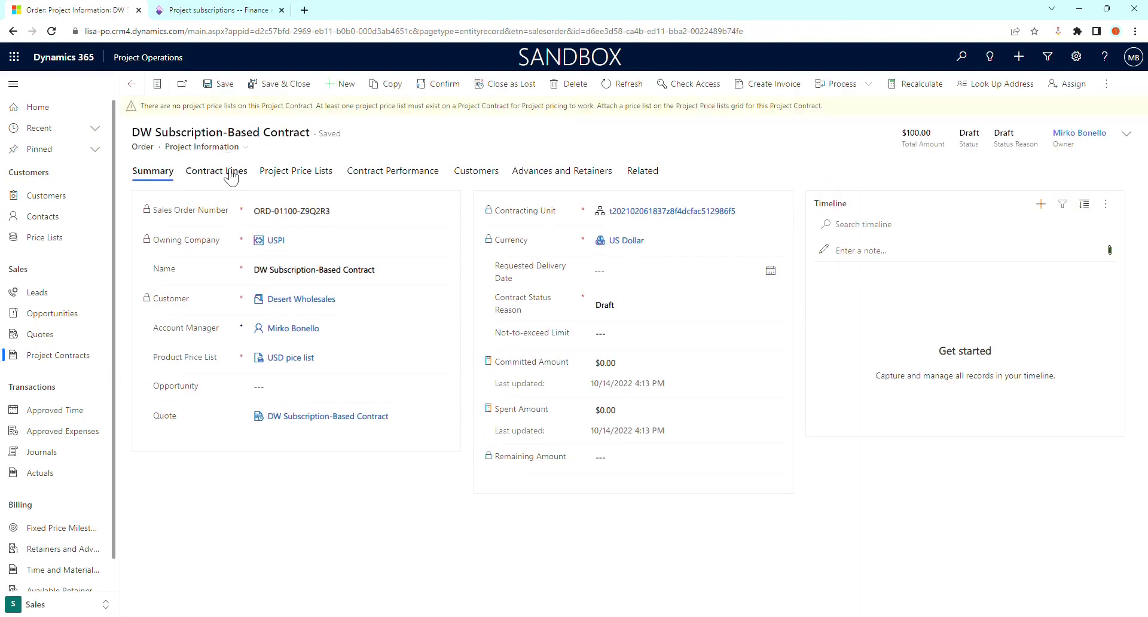
click(230, 171)
click(506, 295)
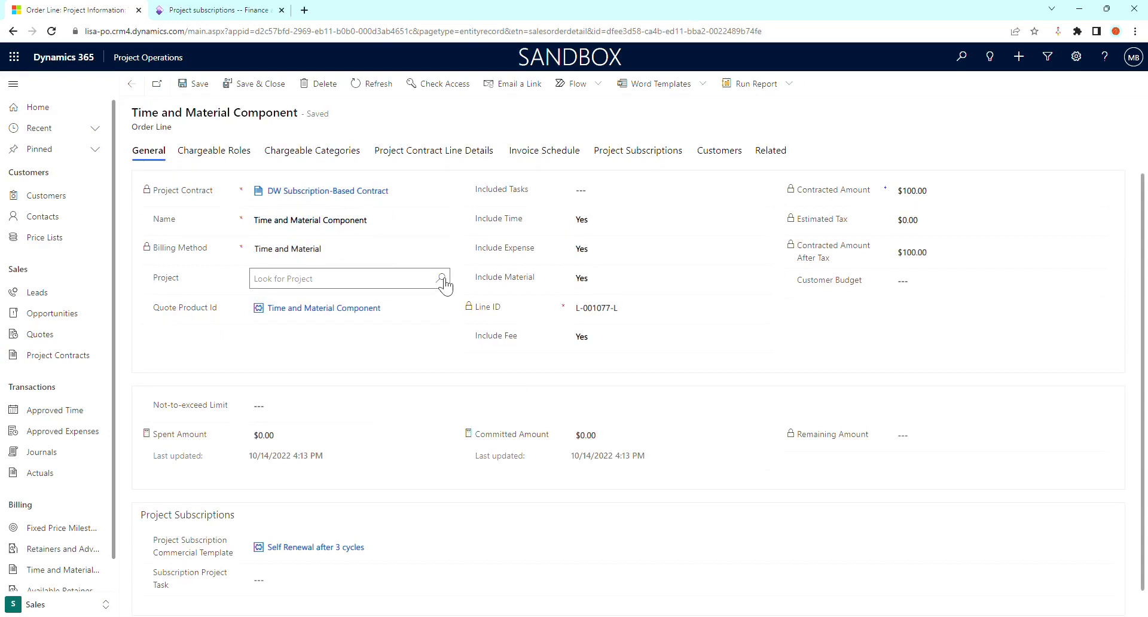
- Link the Time and Material Component contract line to DW SC Project
click(442, 279)
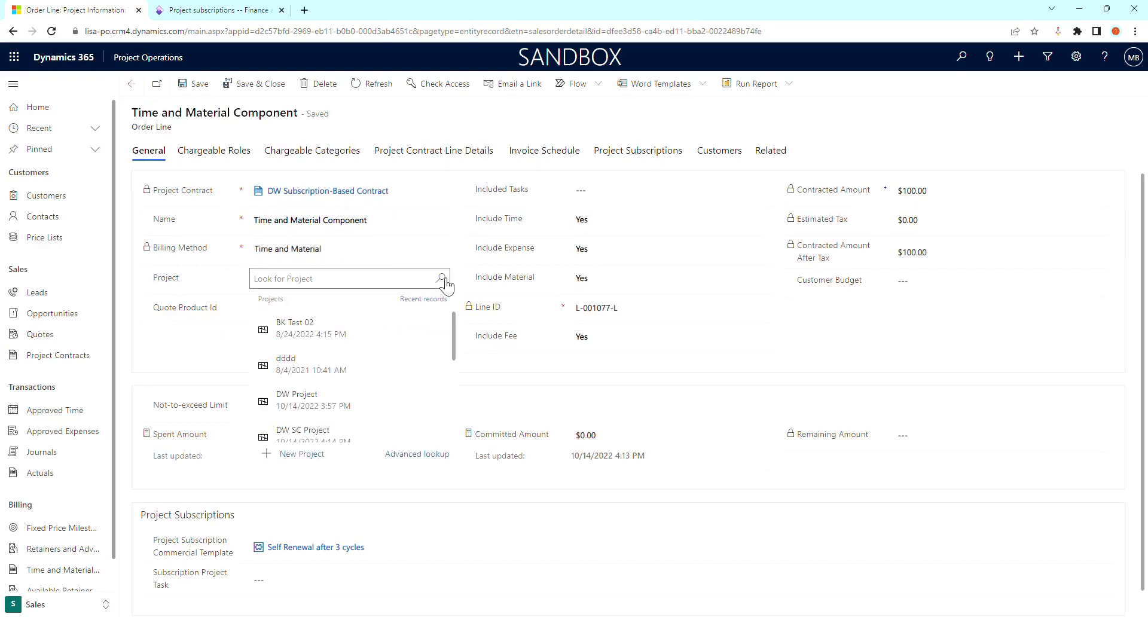
click(356, 428)
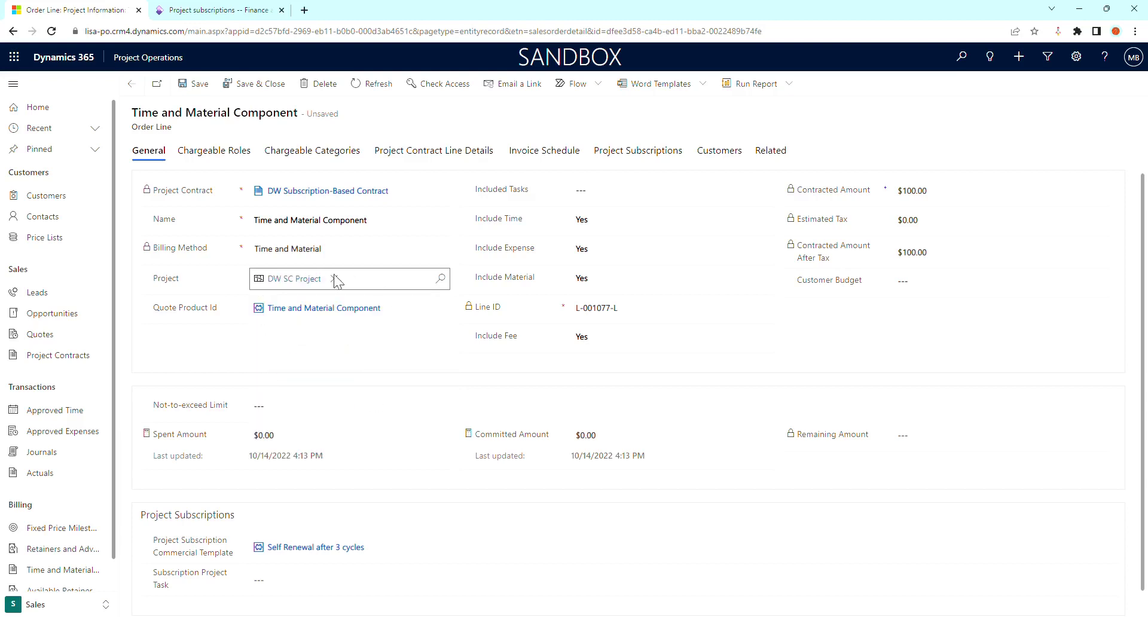
click(627, 396)
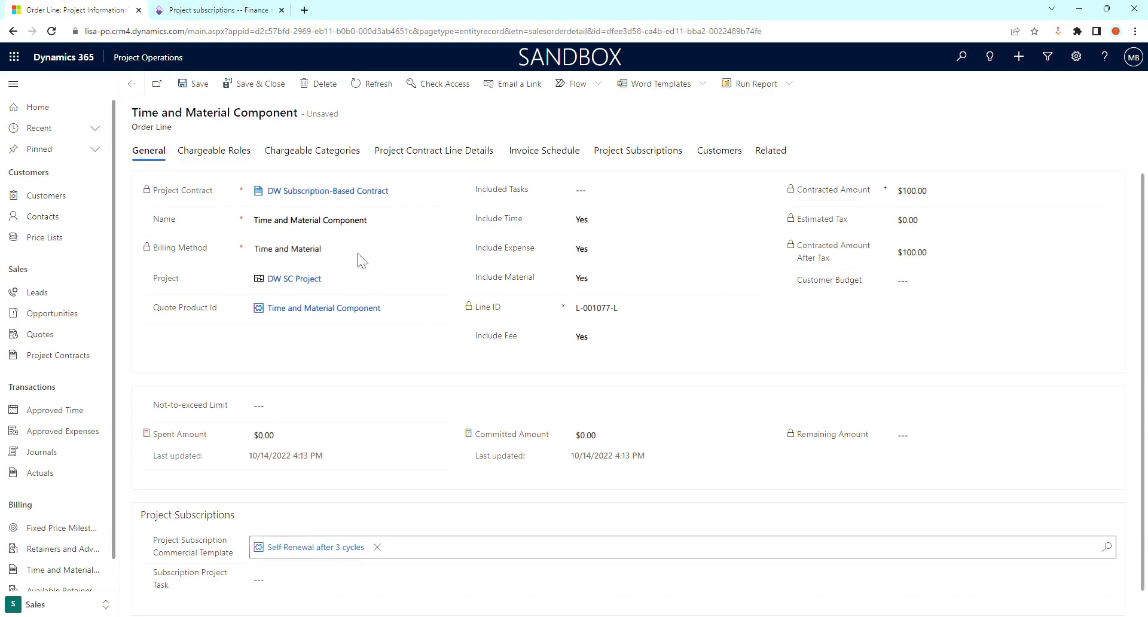
click(230, 11)
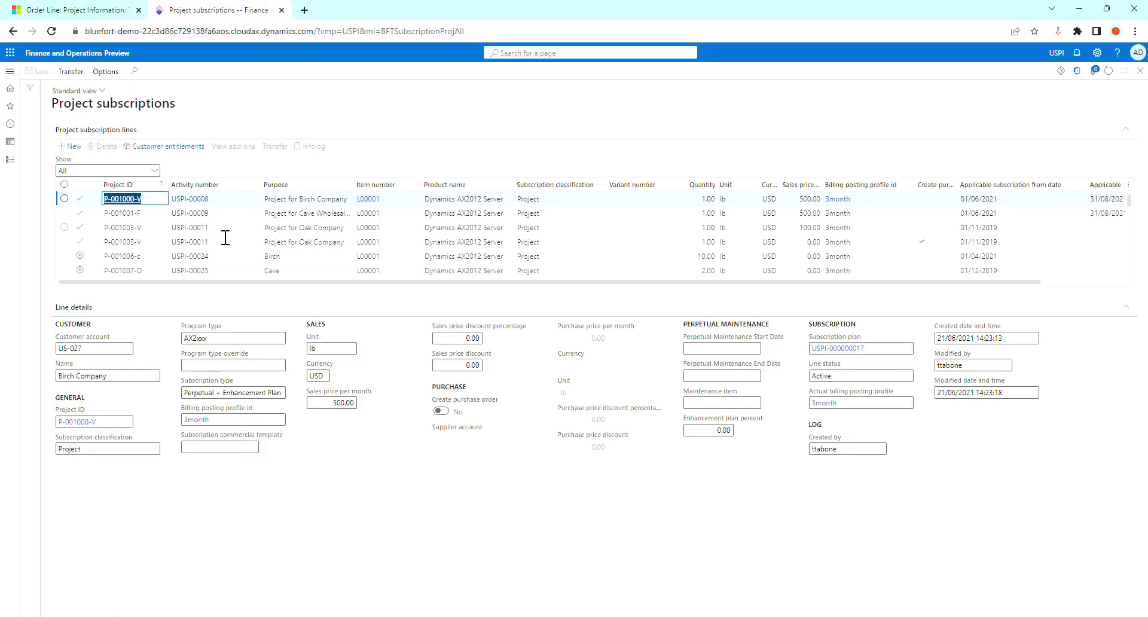
mouse_move(226, 237)
key(ctrl+shift+Tab)
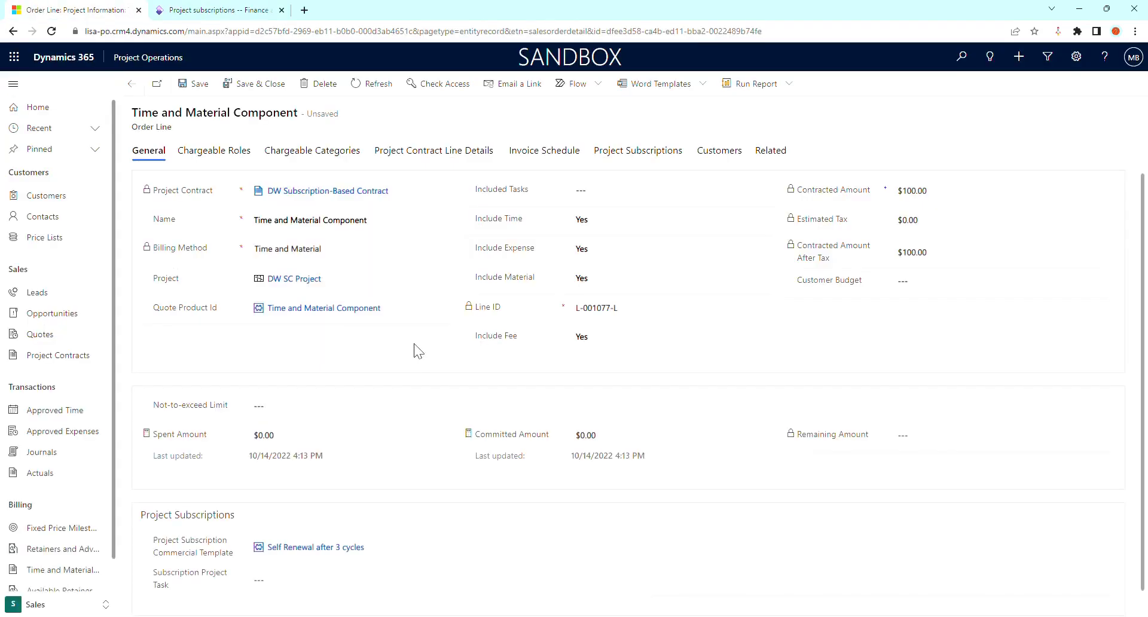
- Set the contract line's subscription project task to Project Services Managed Task and save the line
click(1107, 580)
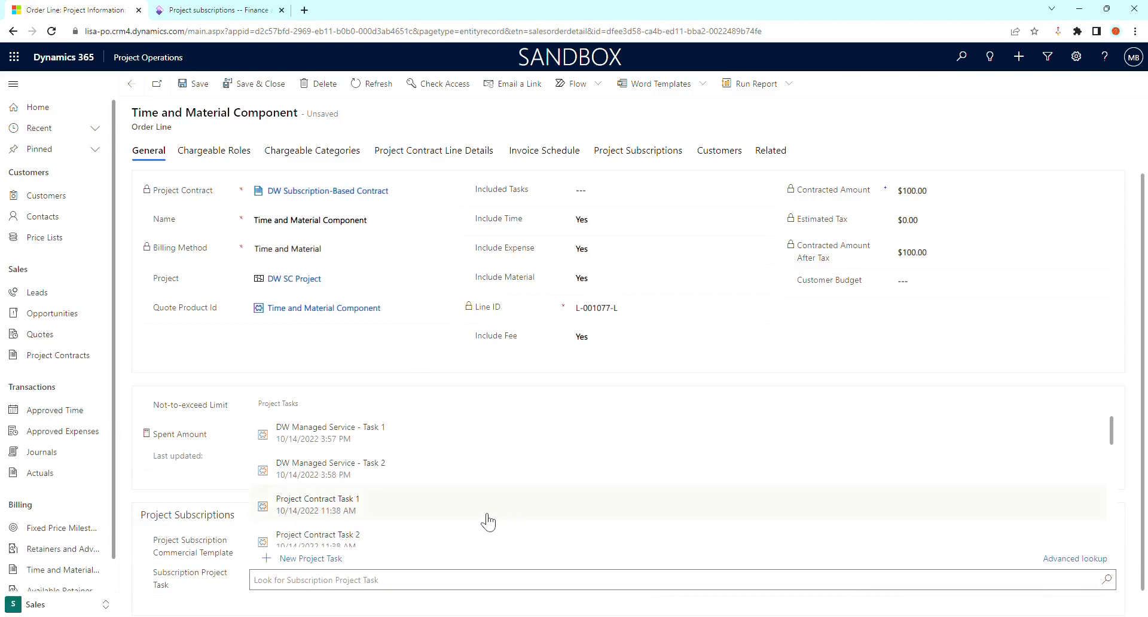
scroll(488, 522, down, 2)
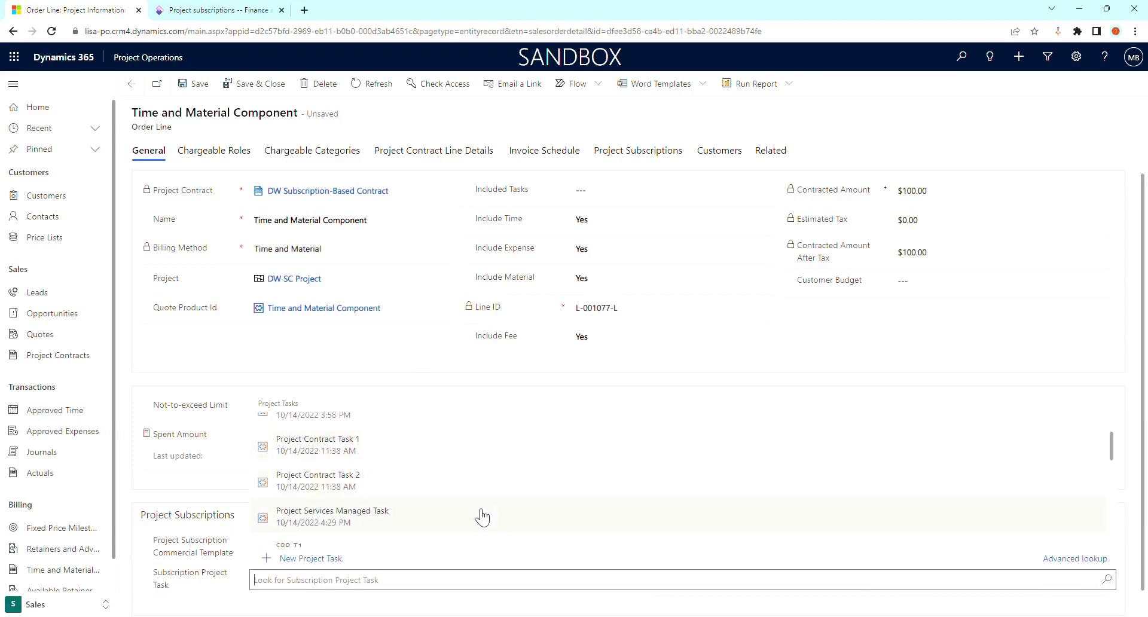
click(482, 517)
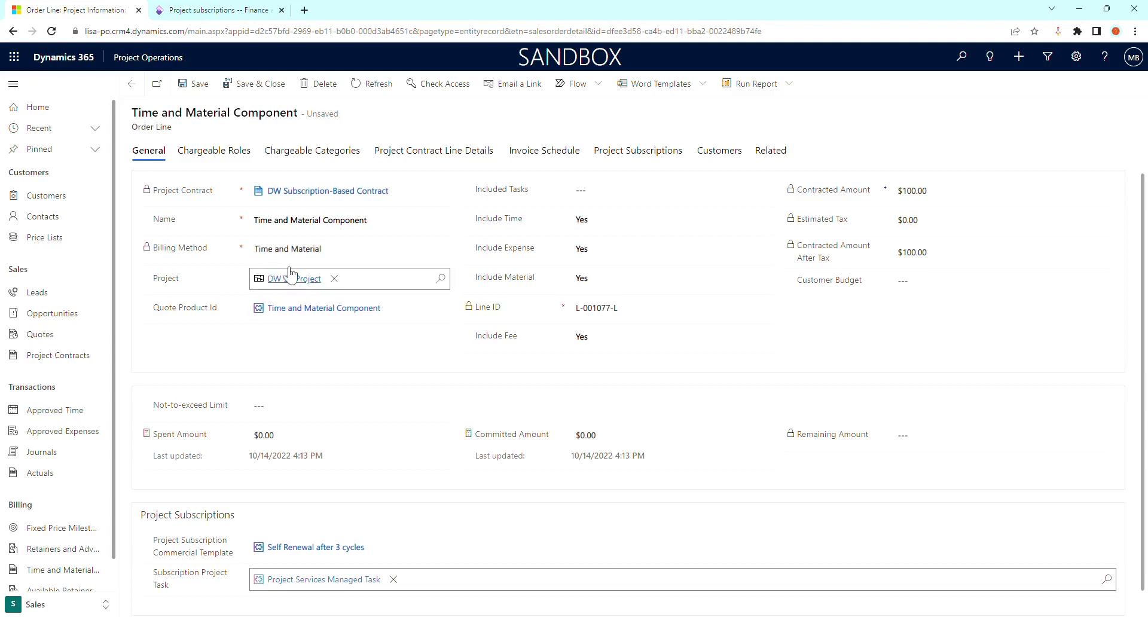
click(198, 84)
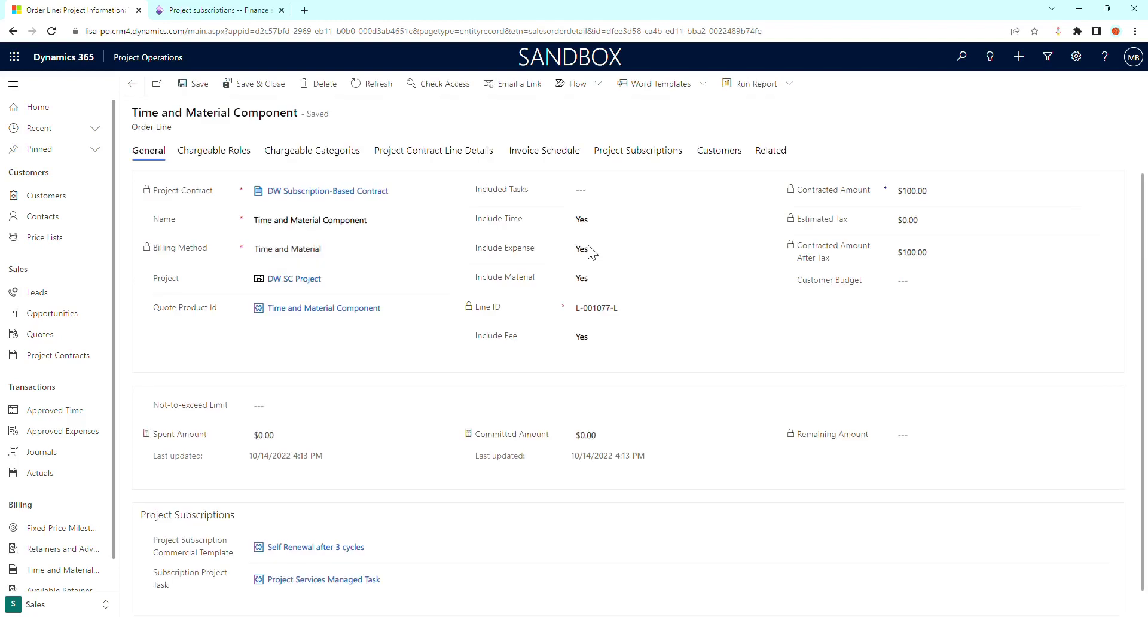
- Review the contract line's project subscriptions and the details of the Managed Services subscription, including its linked project and task
click(660, 164)
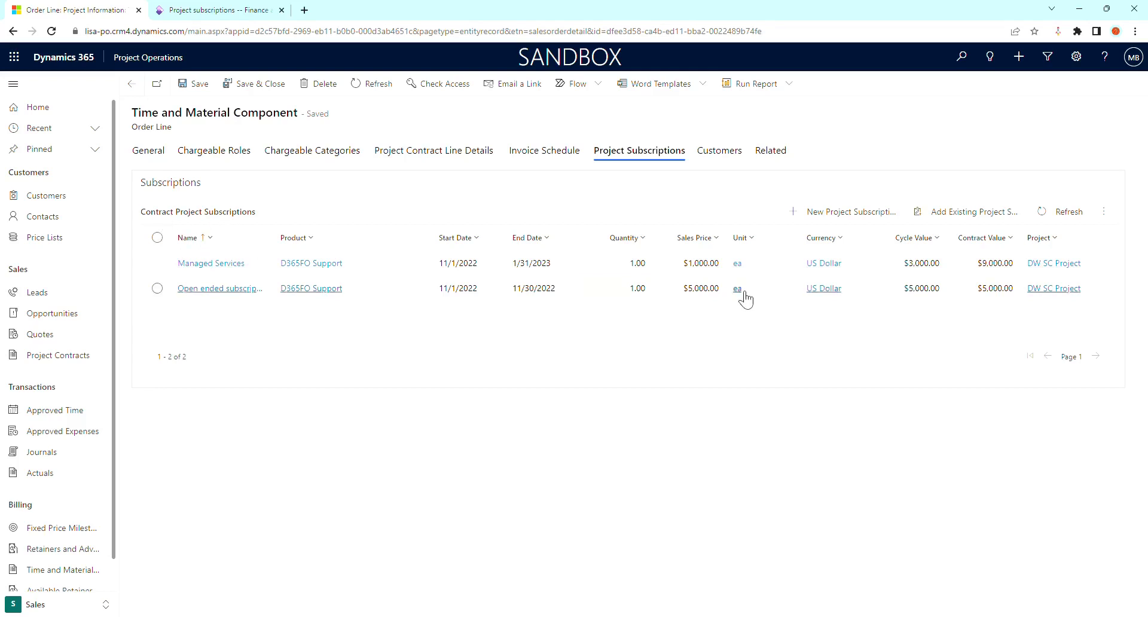
click(930, 270)
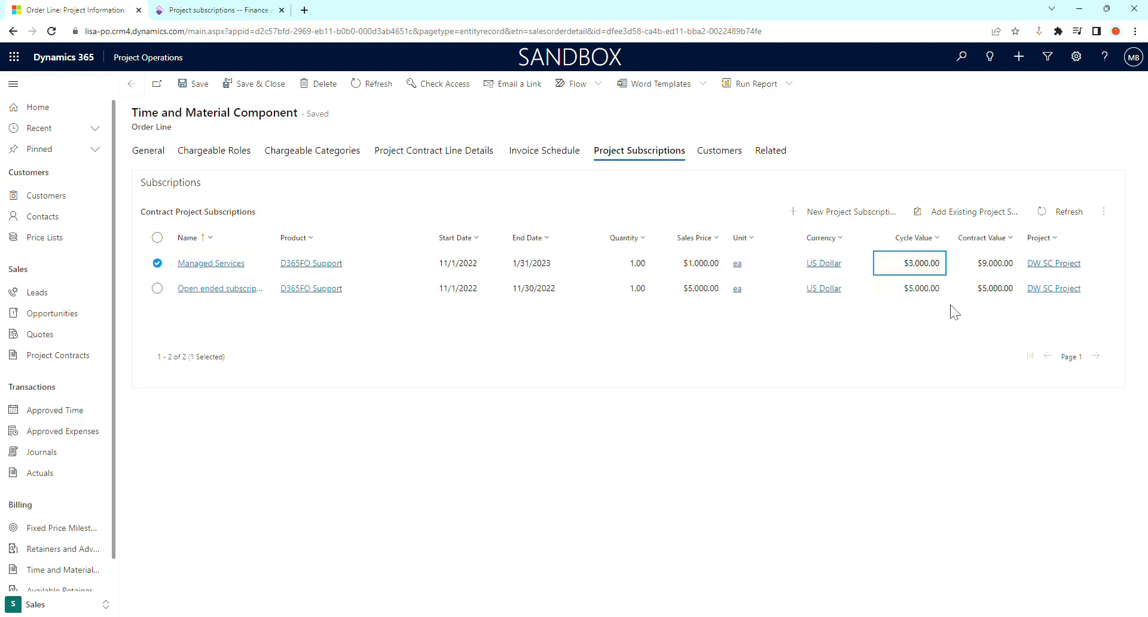
double_click(931, 266)
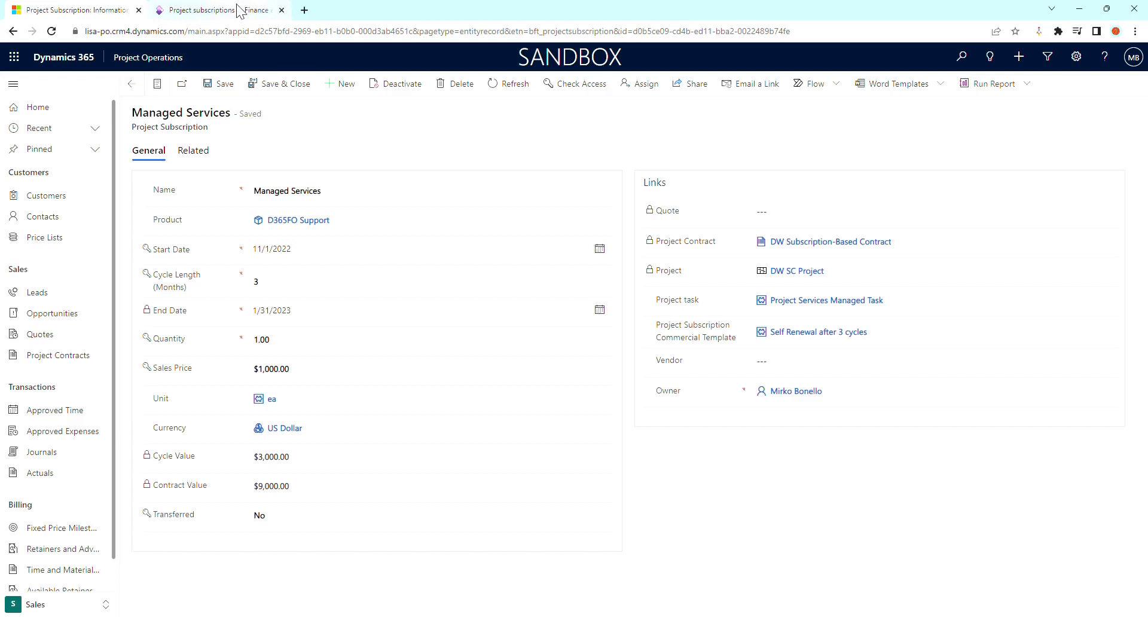
click(131, 84)
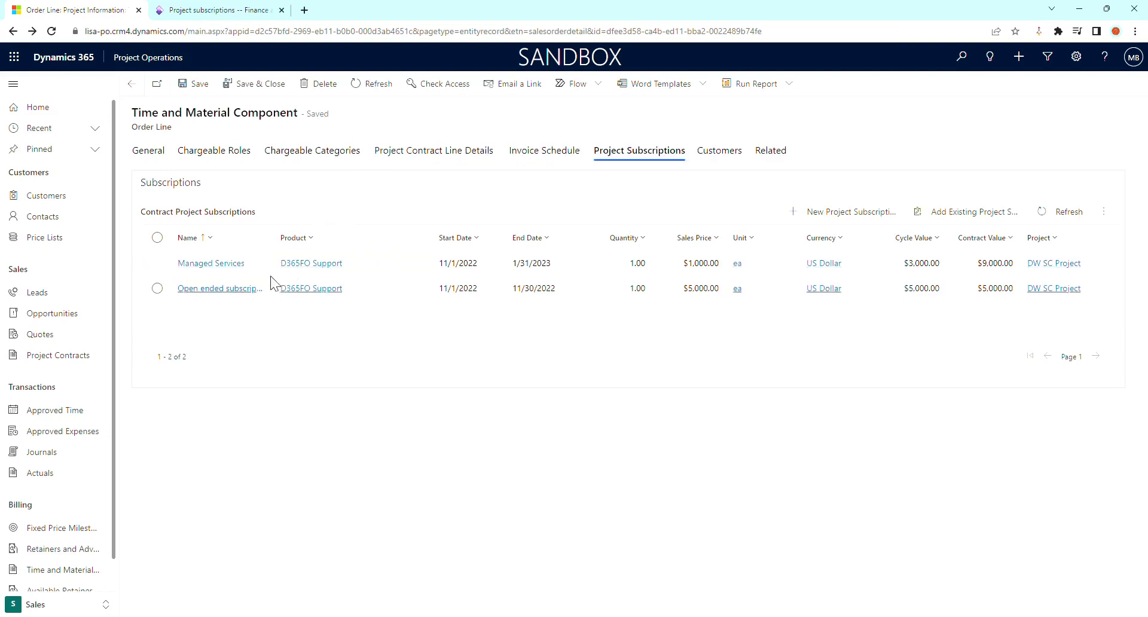
- Open DW SC Project in the Projects area and go to its project subscriptions in Finance and Operations
click(71, 606)
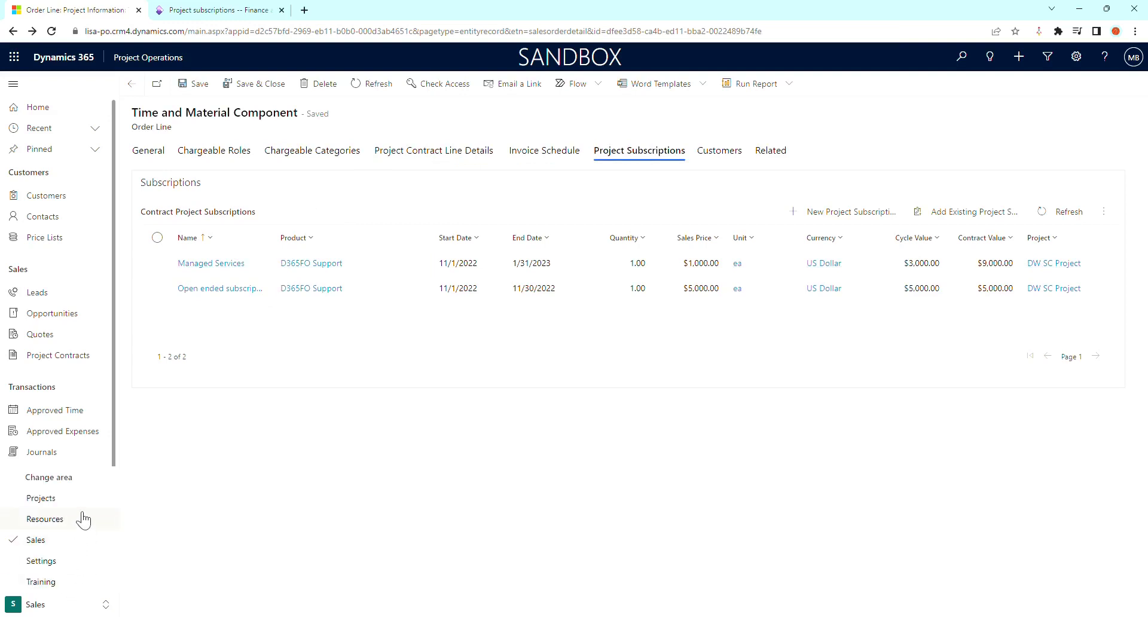
click(78, 497)
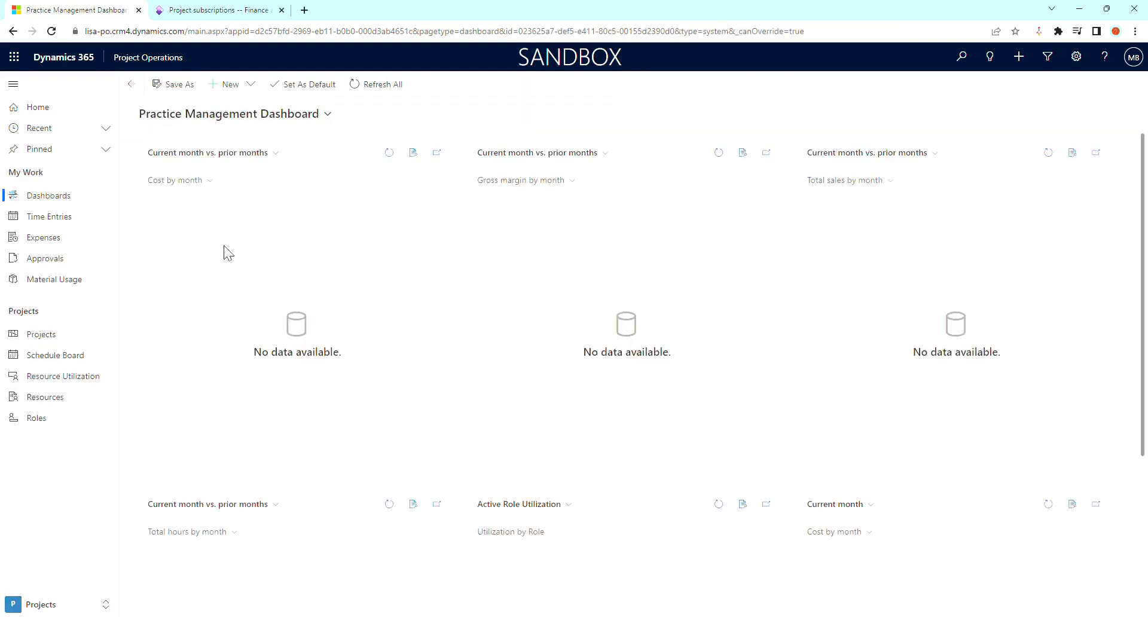
click(75, 335)
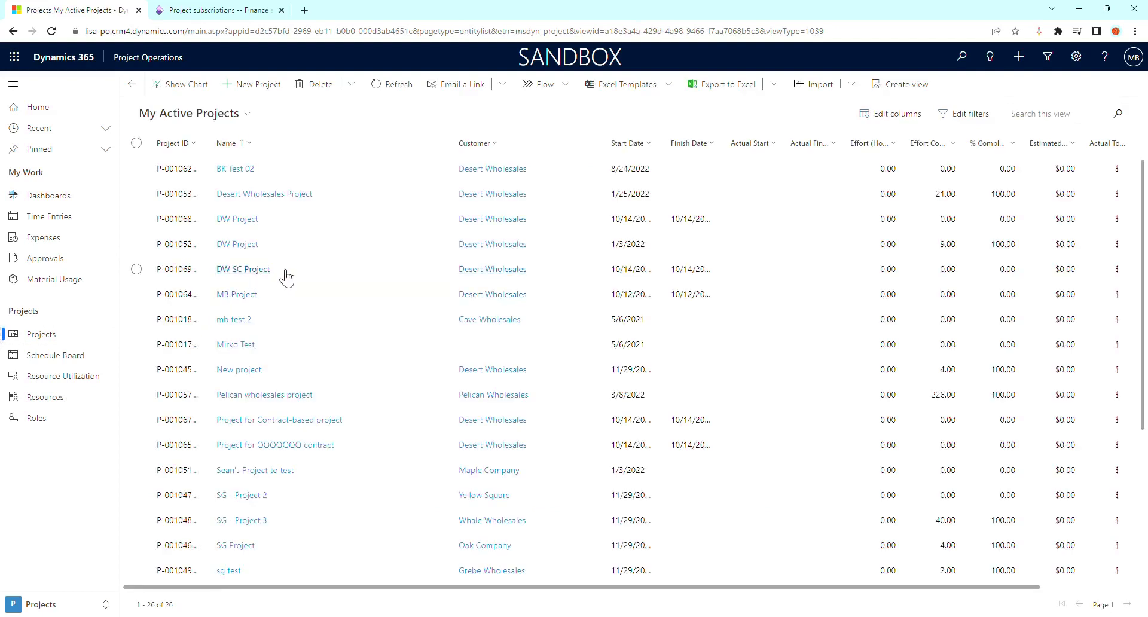
click(289, 276)
click(258, 273)
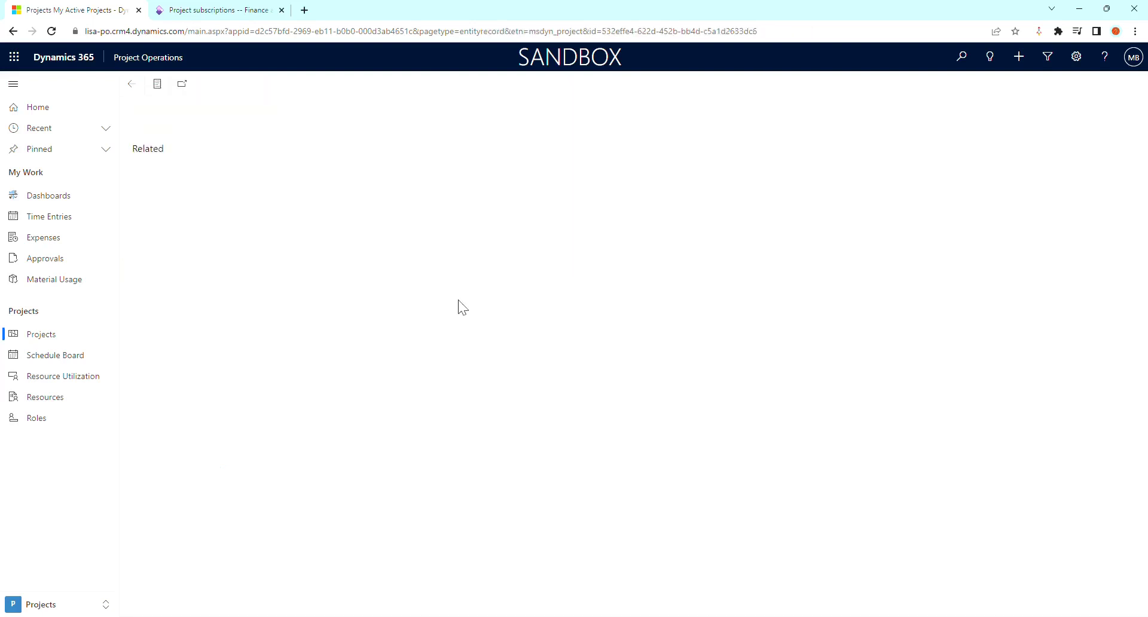
click(271, 205)
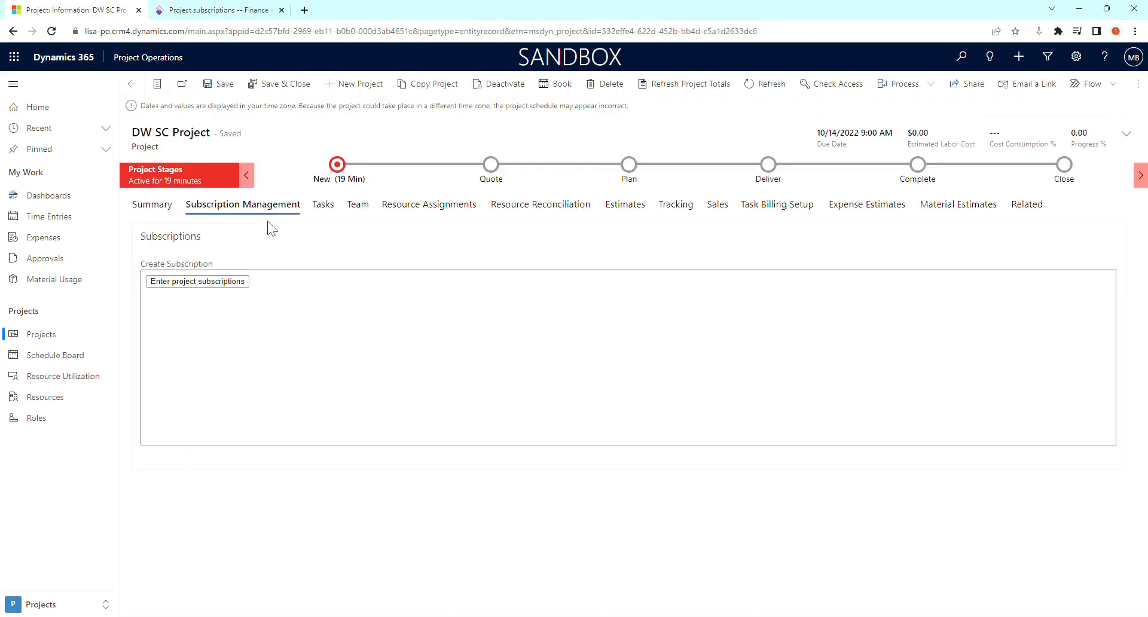
click(233, 284)
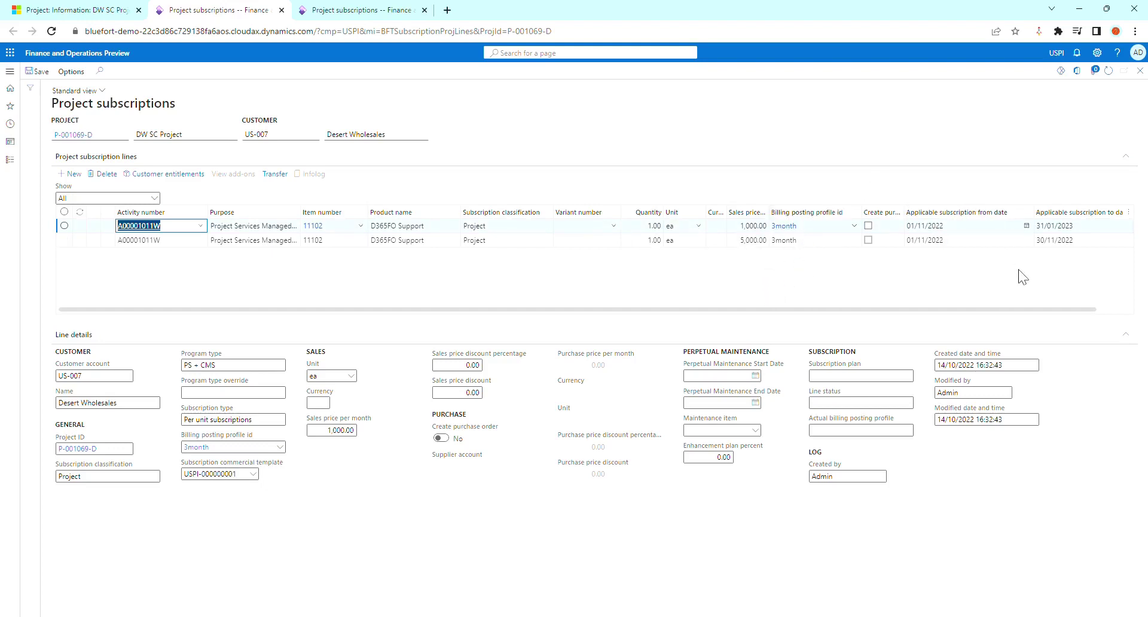
- Select both D365FO Support subscription lines of DW SC Project and transfer them to a subscription without batch processing
click(65, 212)
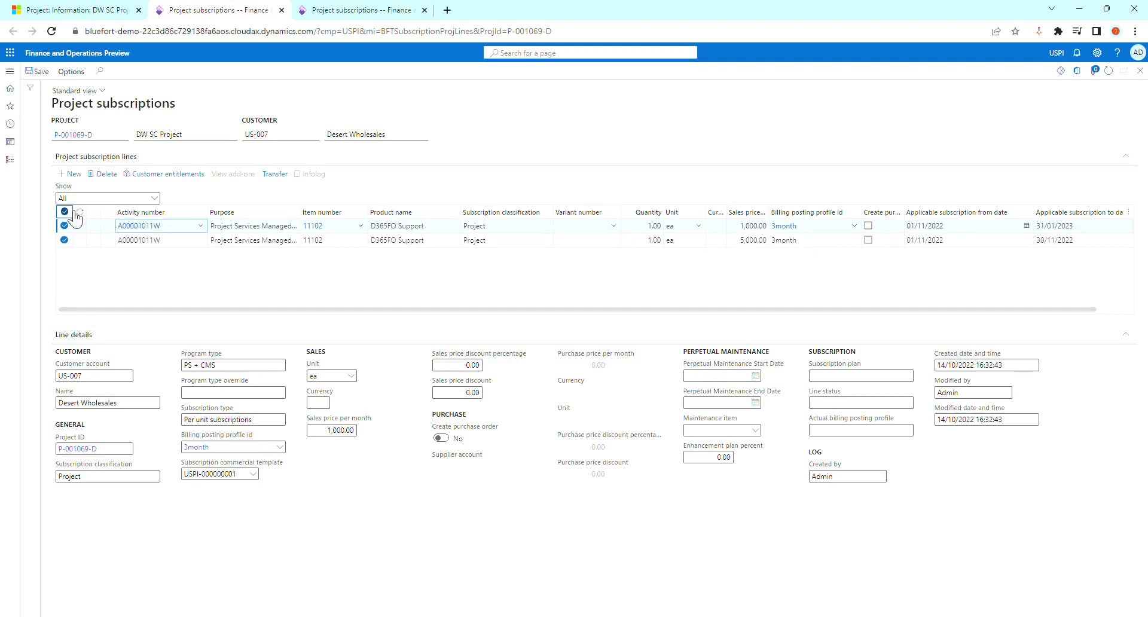
click(71, 216)
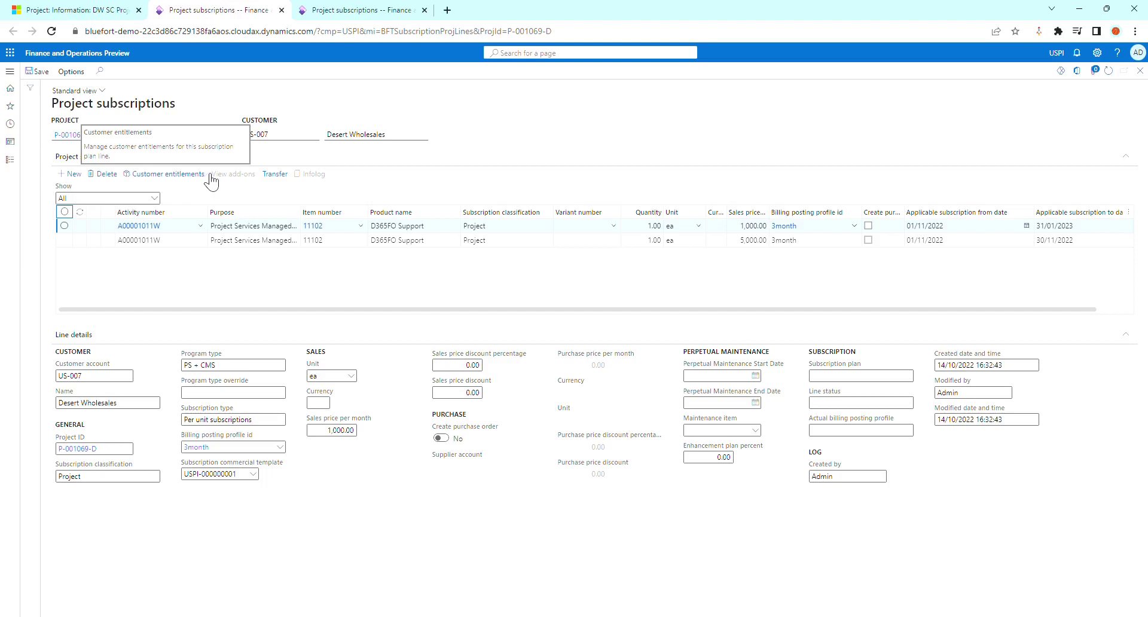
click(65, 212)
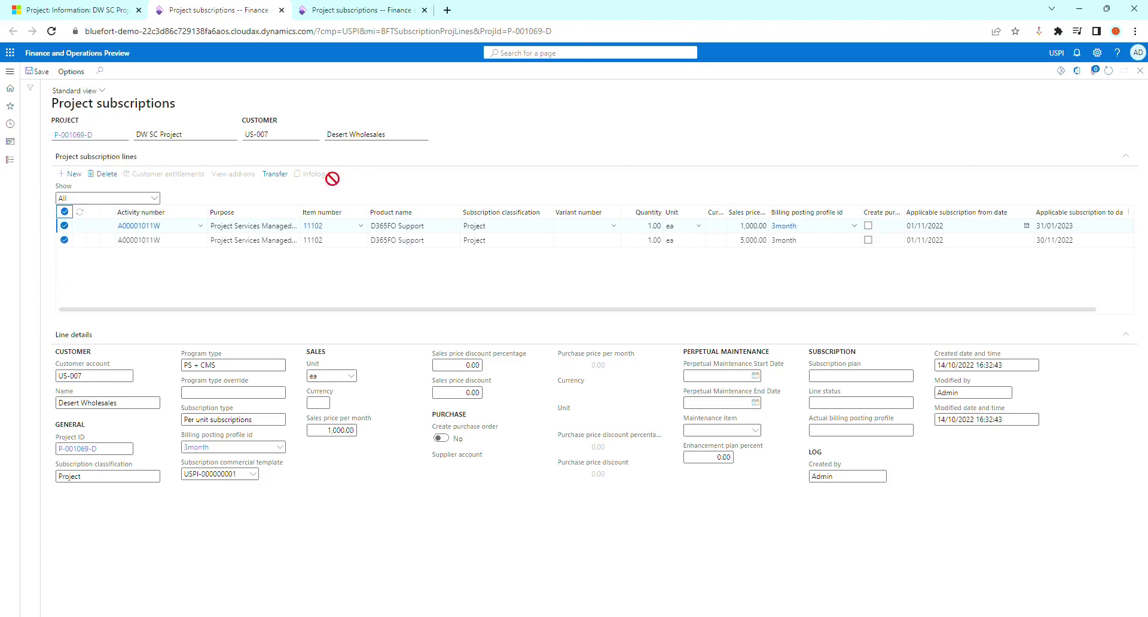
click(275, 174)
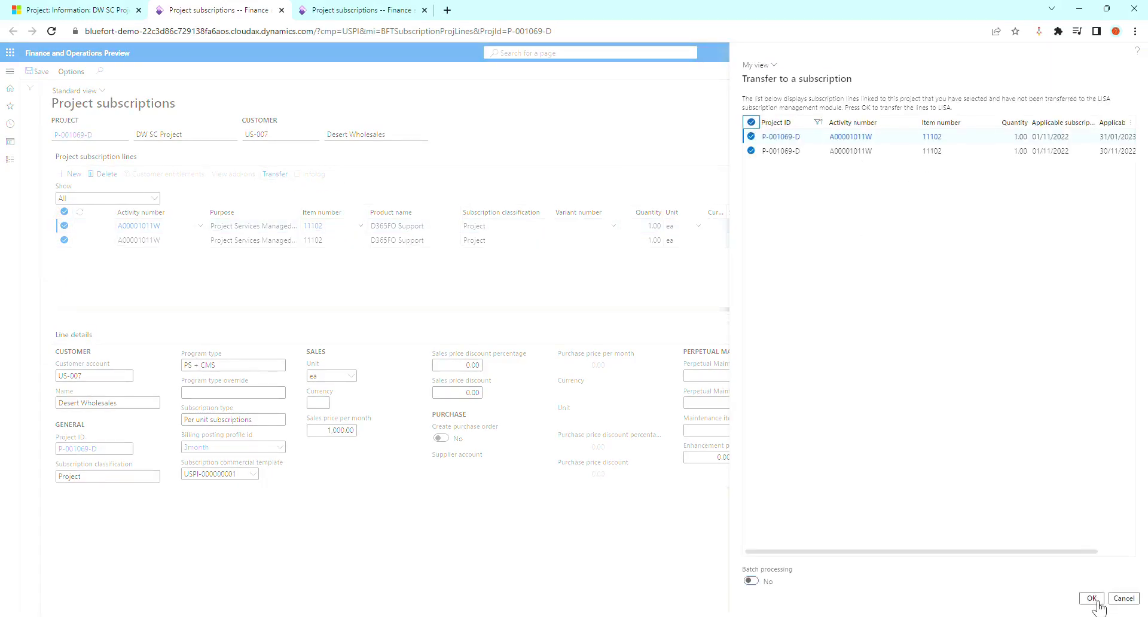
click(1099, 606)
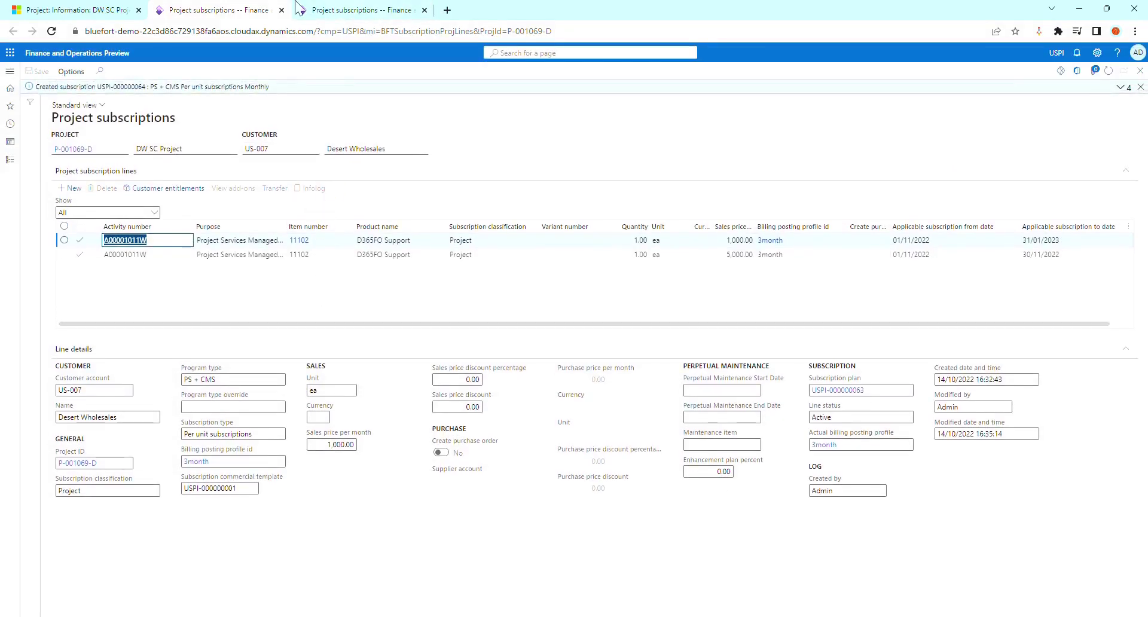
- Open the subscription management cockpit, display the subscription plans of Desert Wholesales, and collapse the customer list
click(326, 9)
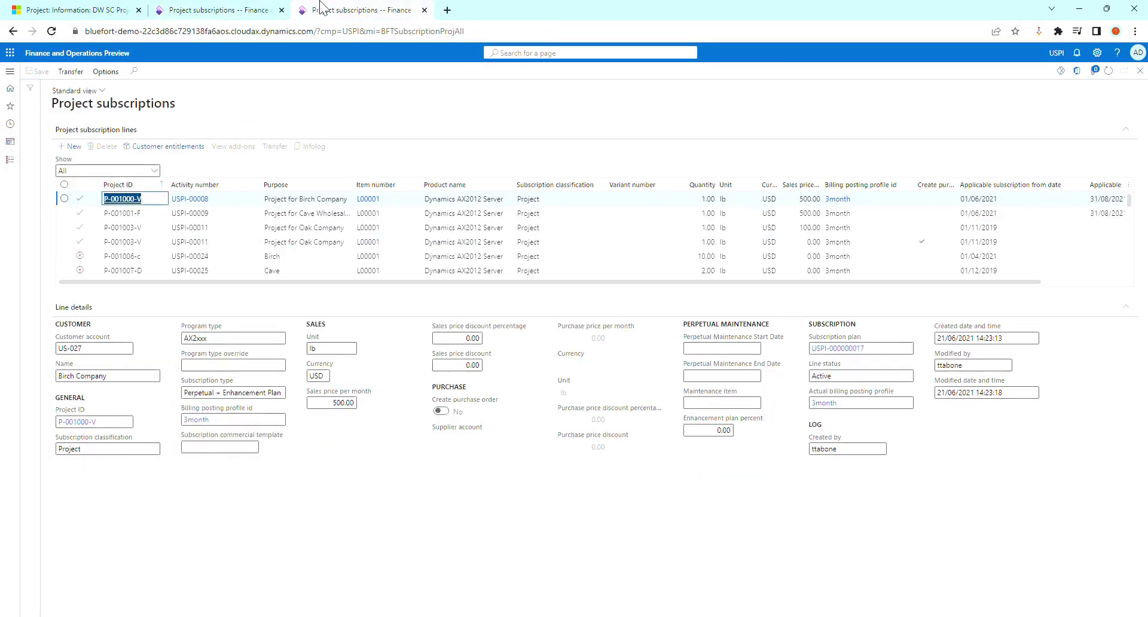
click(10, 72)
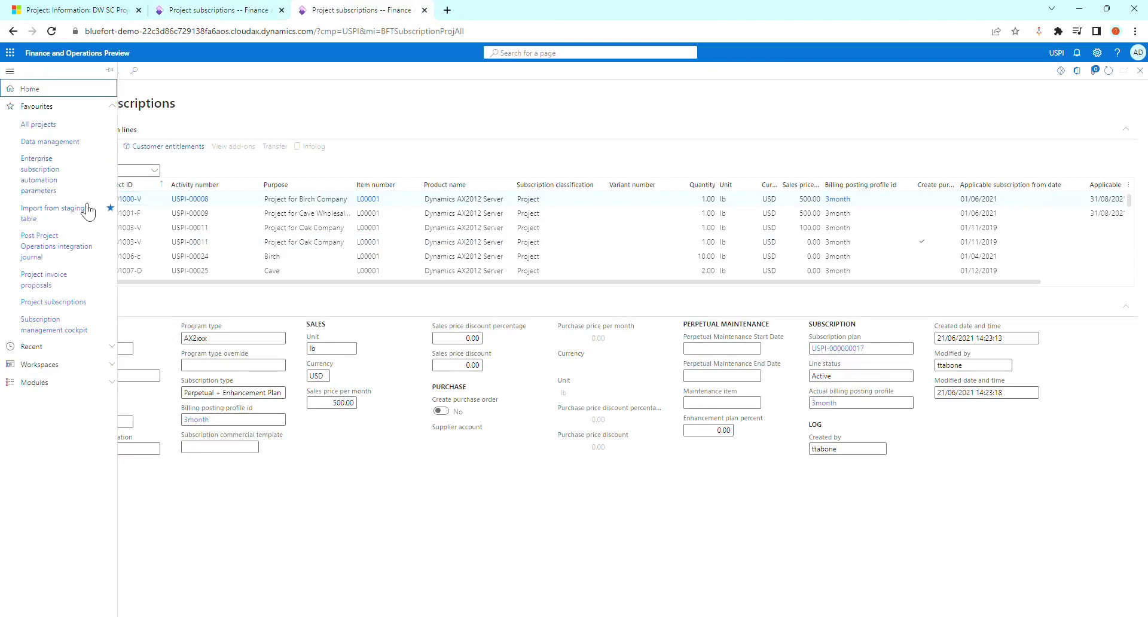
click(63, 331)
click(223, 9)
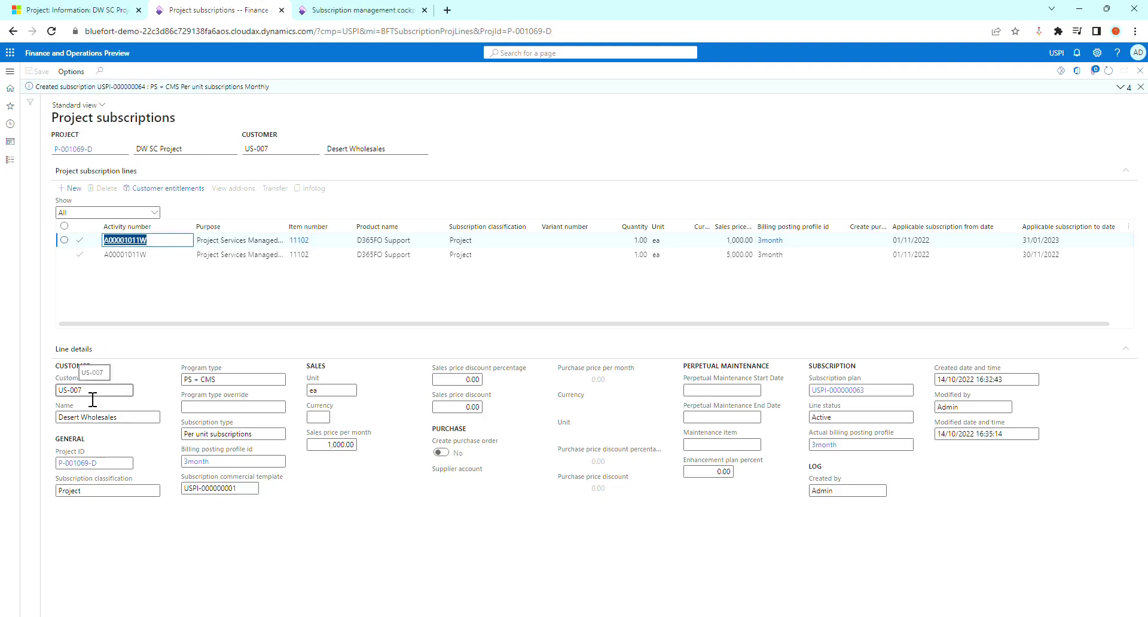
click(264, 151)
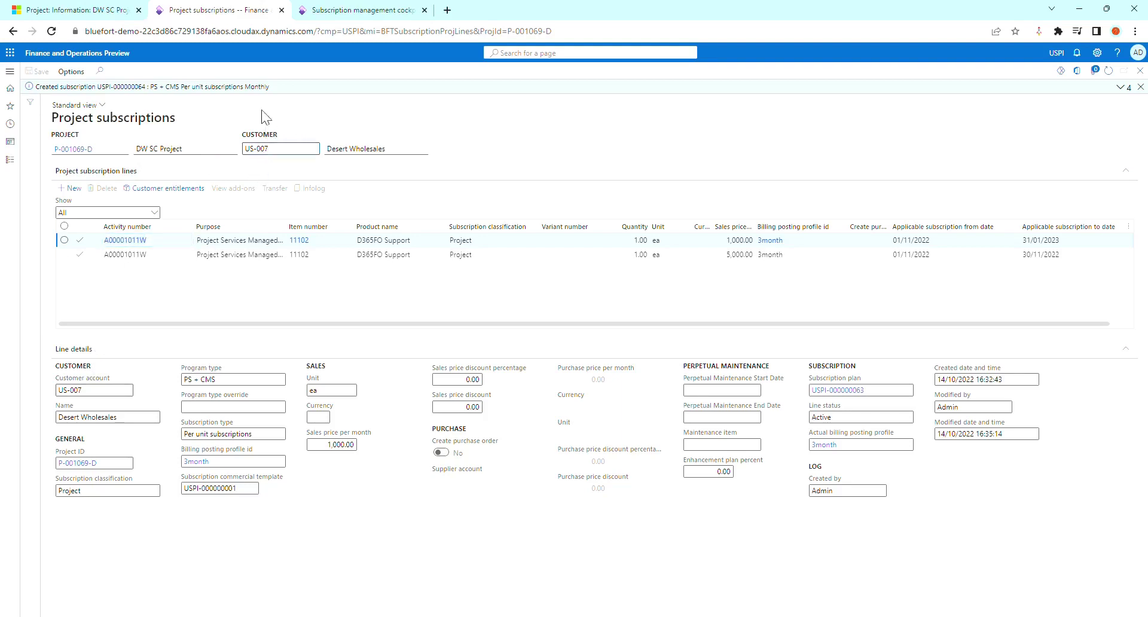
click(324, 14)
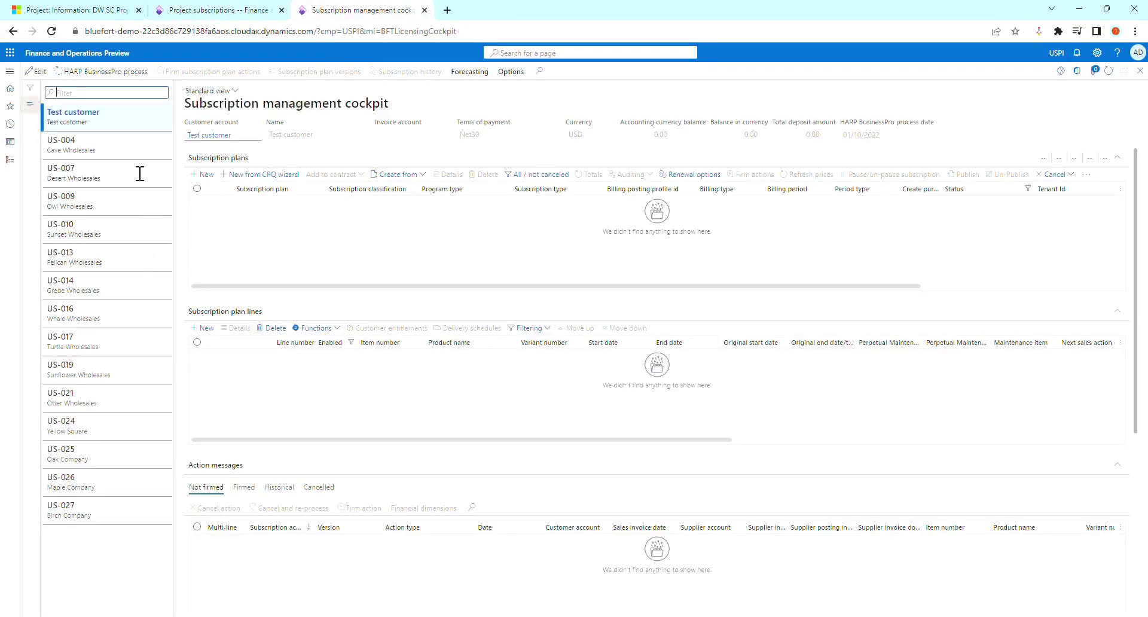
click(30, 104)
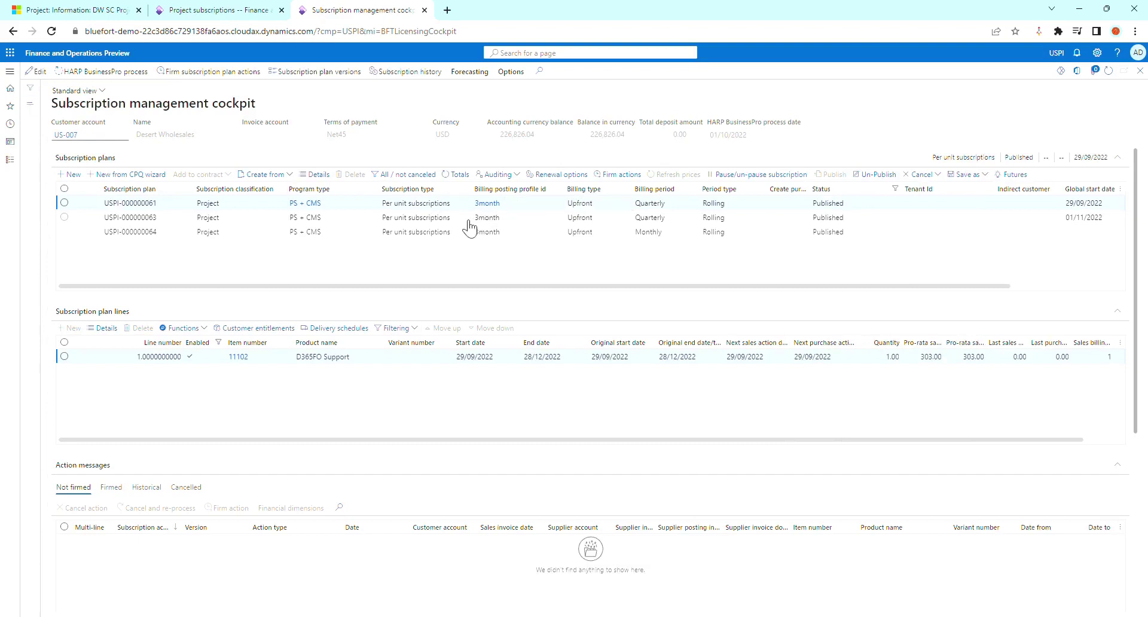
- Review the lines of plans USPI-000000063 and USPI-000000064, the plans' global end dates, and the renewal options of USPI-000000063, leaving them unchanged
click(469, 220)
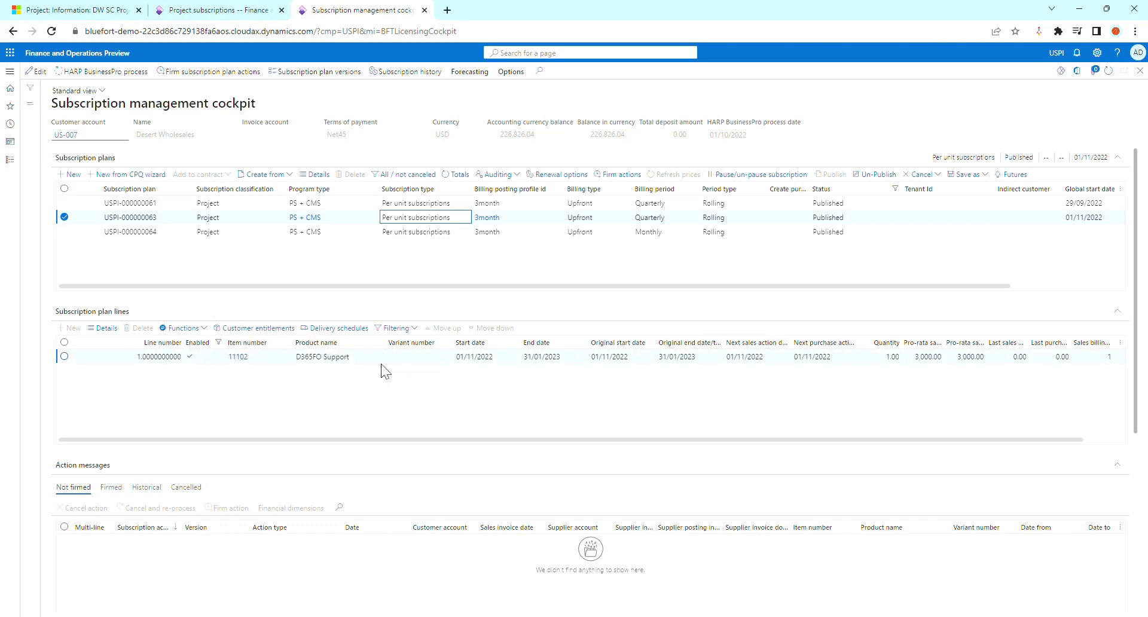
click(620, 236)
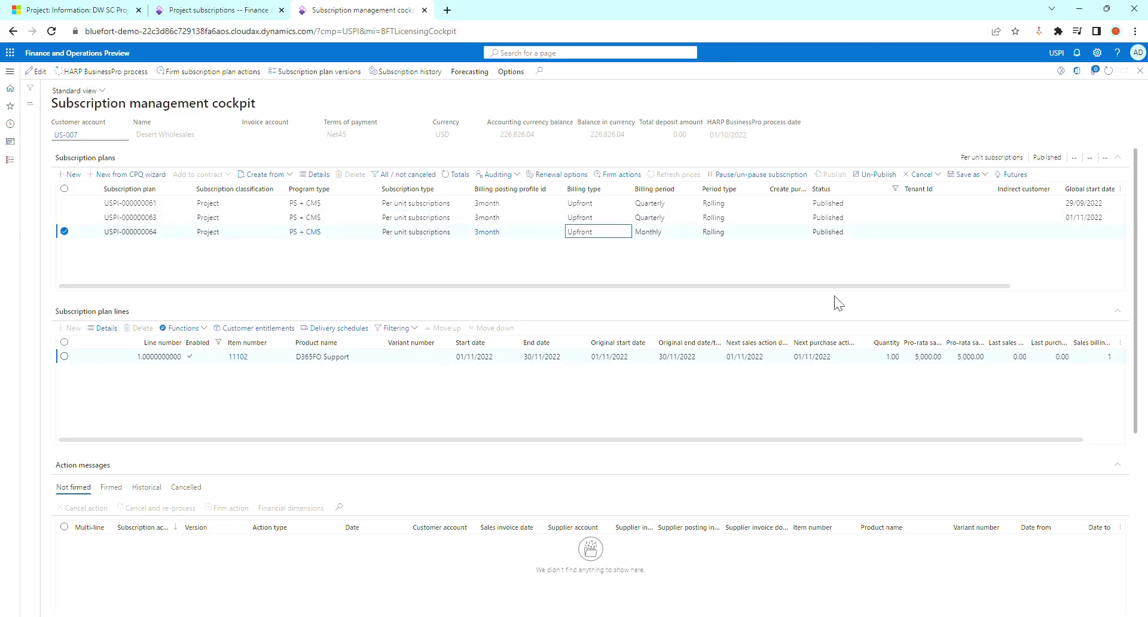
drag(830, 288, 987, 272)
click(1046, 219)
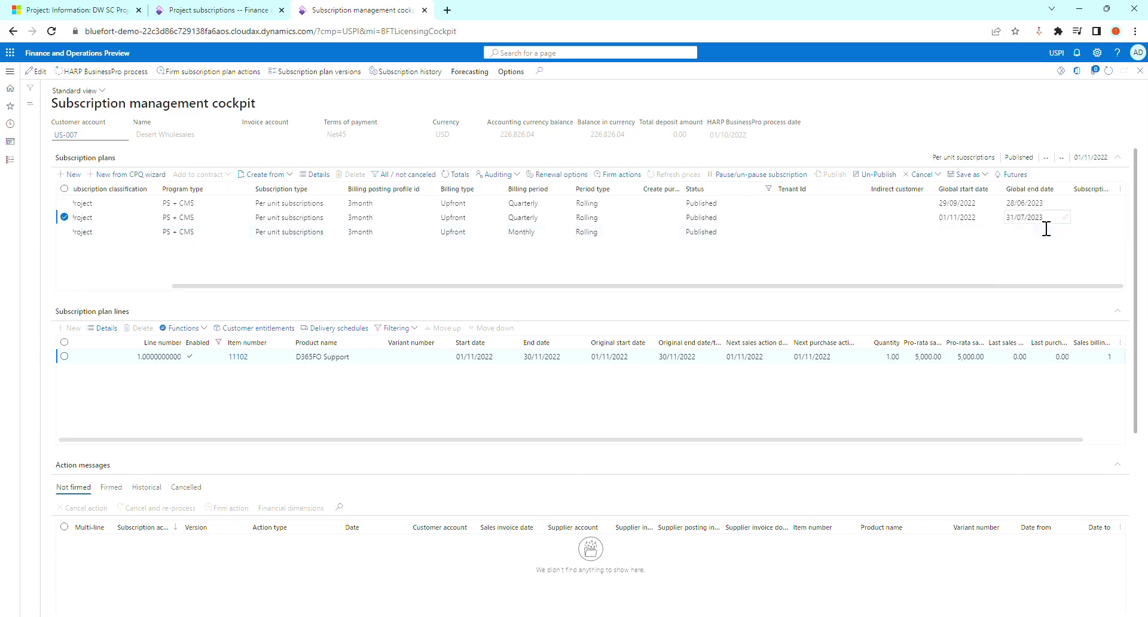
click(558, 174)
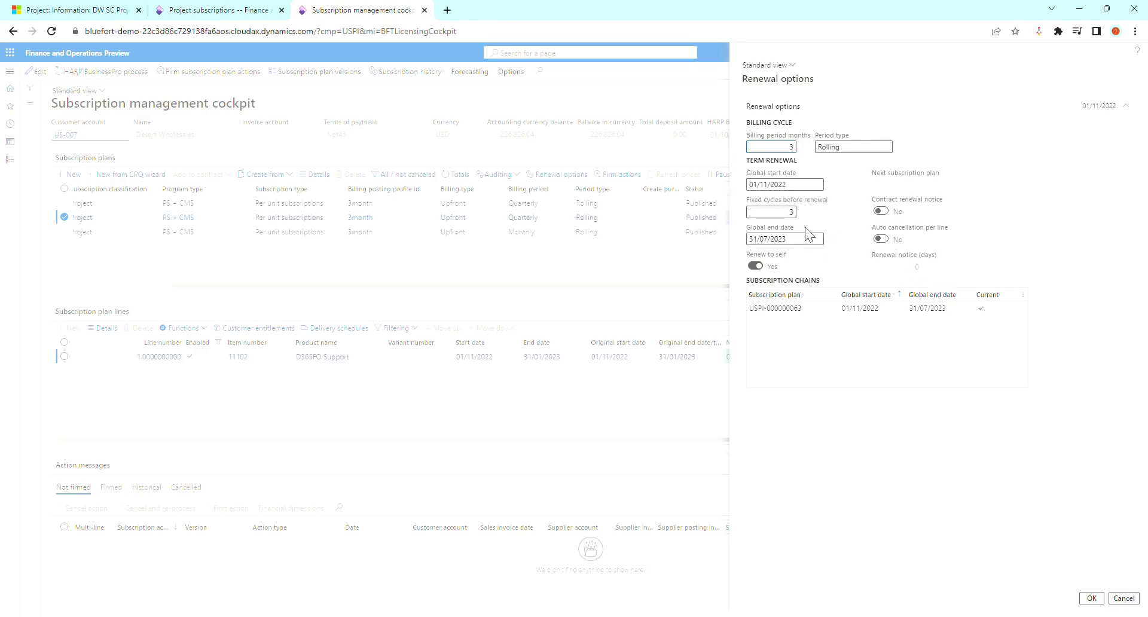
click(1124, 598)
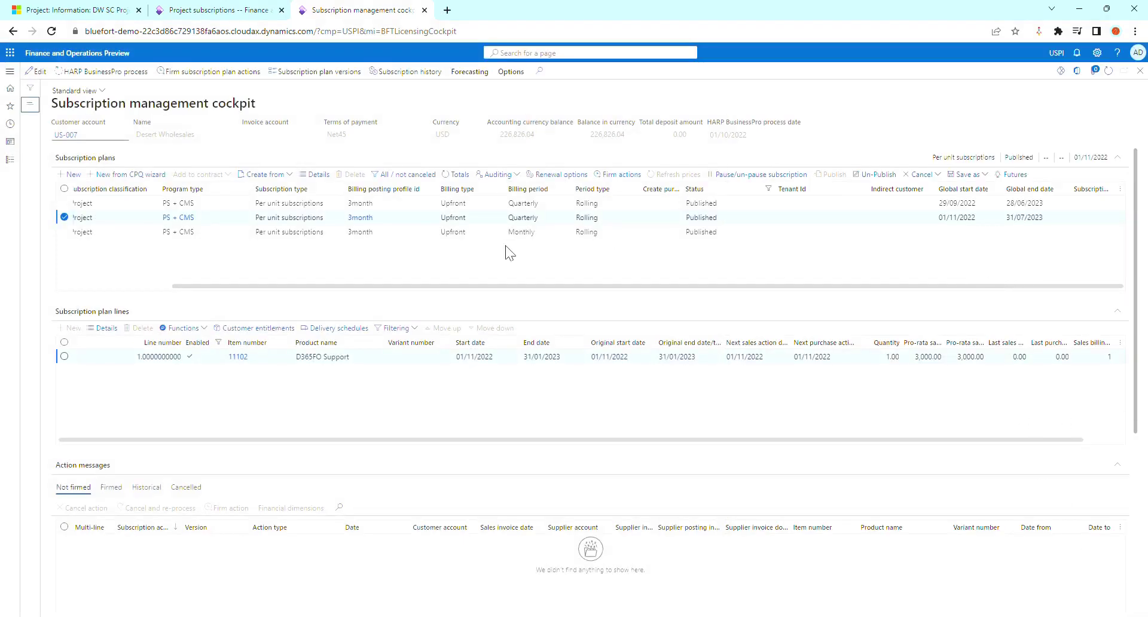